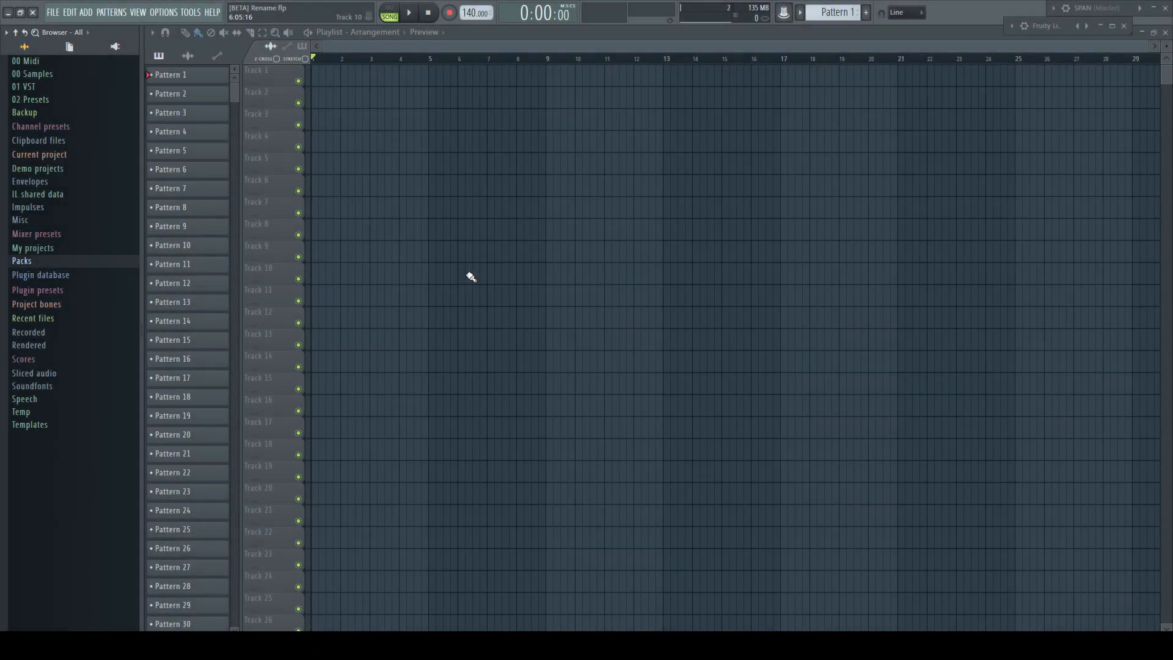
Step: Expand Packs > Drums > Cymbals, check 707 Crash's actions, then bring up the Cymbals folder's actions
{"action": "left_click", "coordinate": [34, 261]}
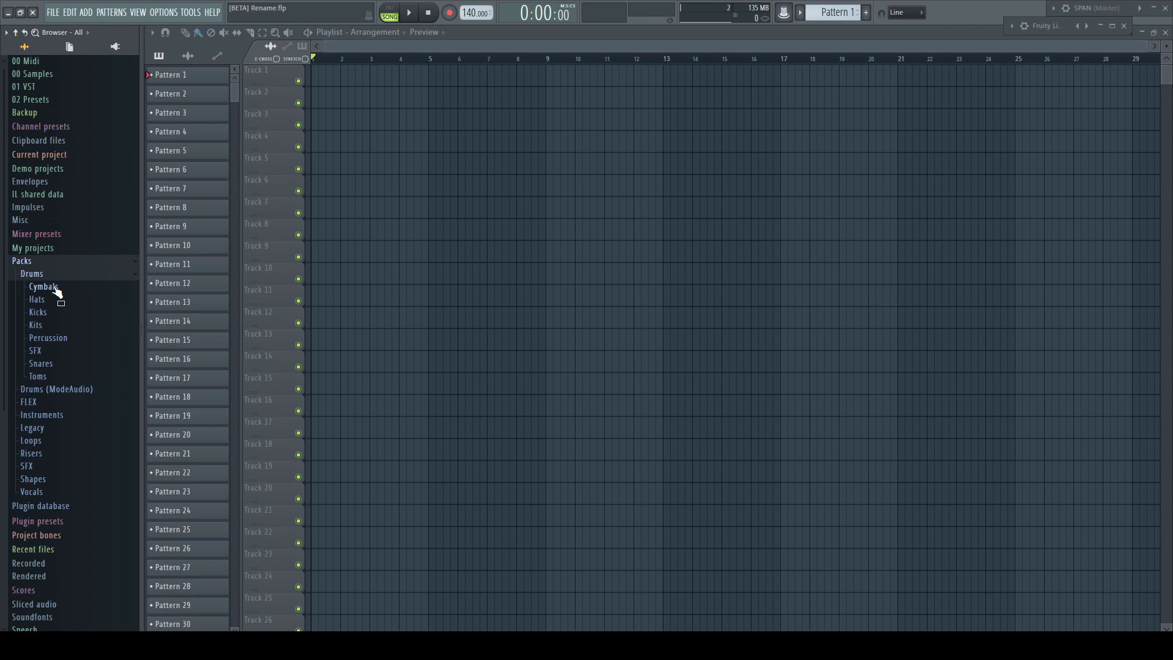
{"action": "left_click", "coordinate": [42, 287]}
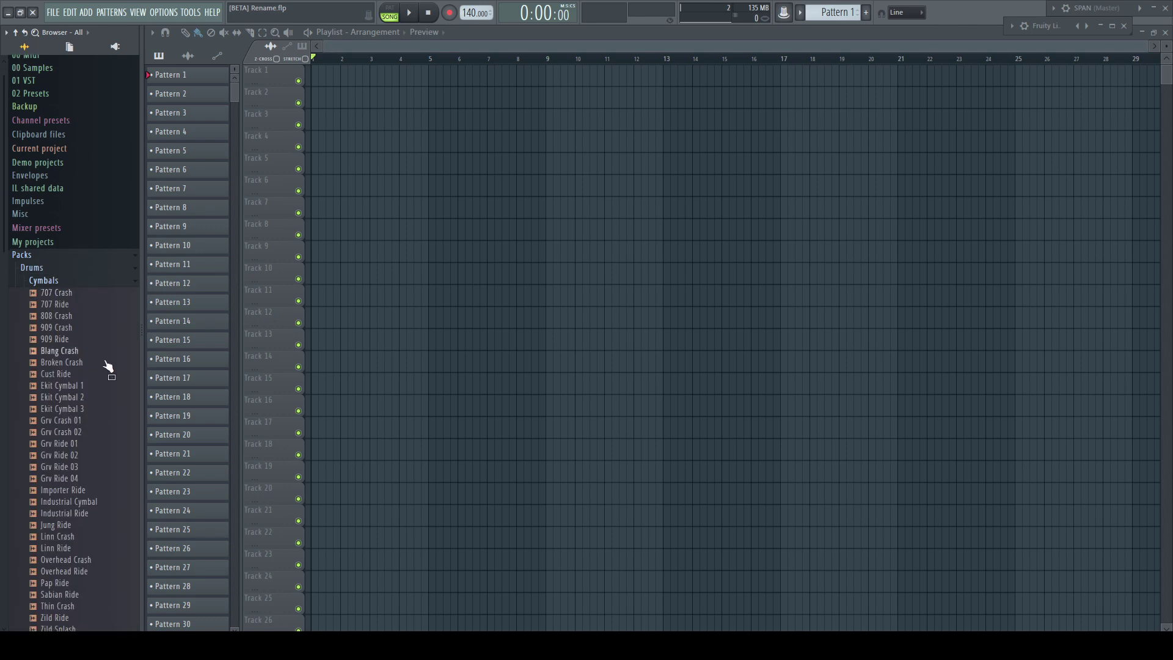
{"action": "right_click", "coordinate": [59, 292]}
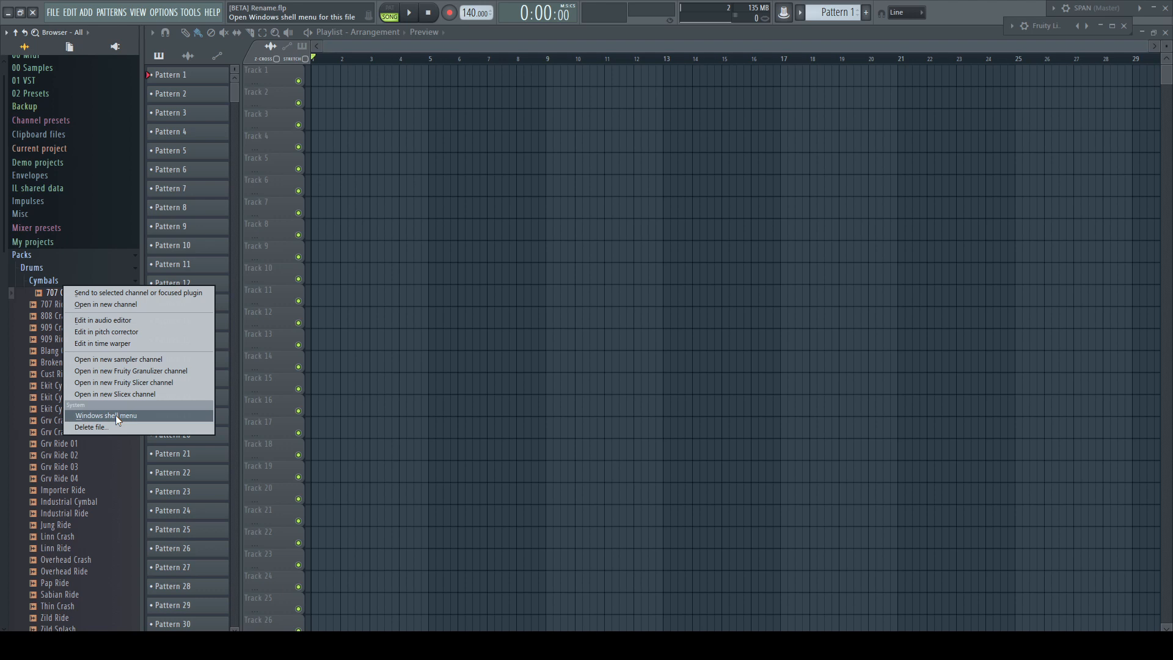
{"action": "left_click", "coordinate": [46, 278]}
{"action": "right_click", "coordinate": [47, 278]}
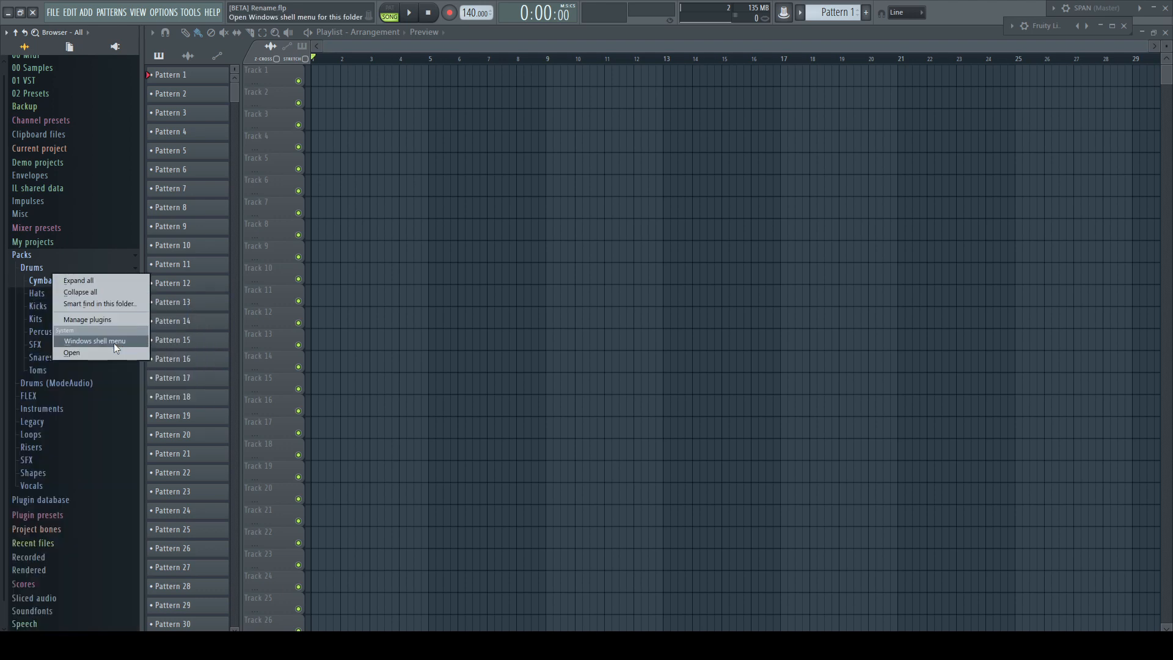
Step: Show the Cymbals folder in Explorer and bring up the context menu for 707 Crash.wav
{"action": "left_click", "coordinate": [80, 353]}
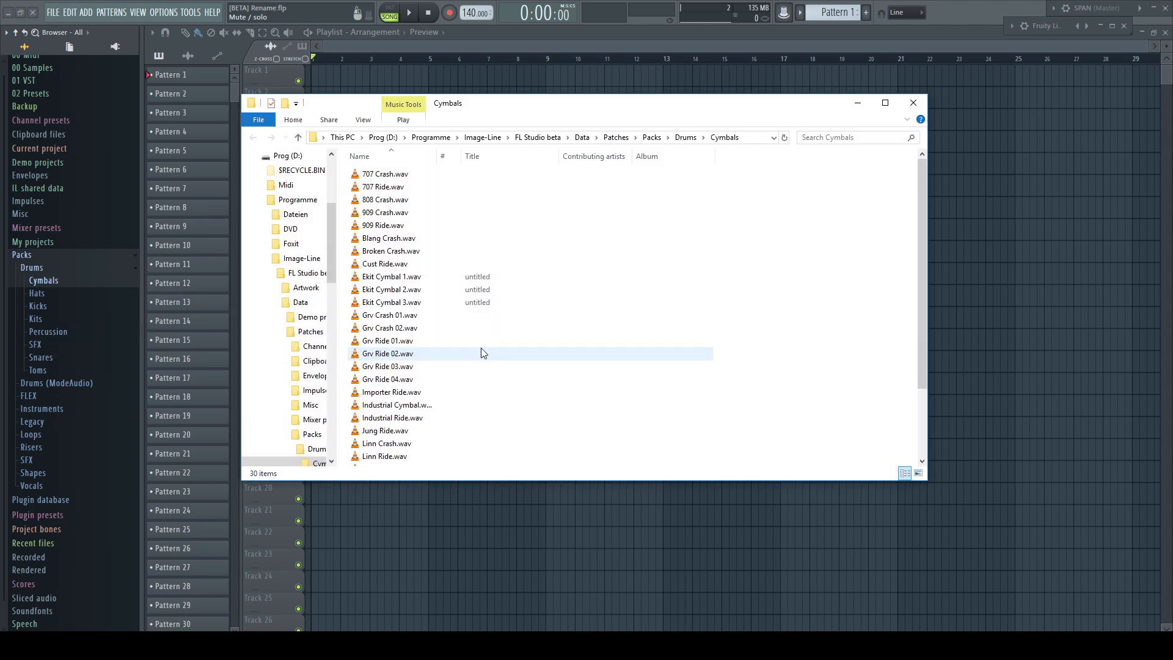
{"action": "left_click", "coordinate": [390, 176]}
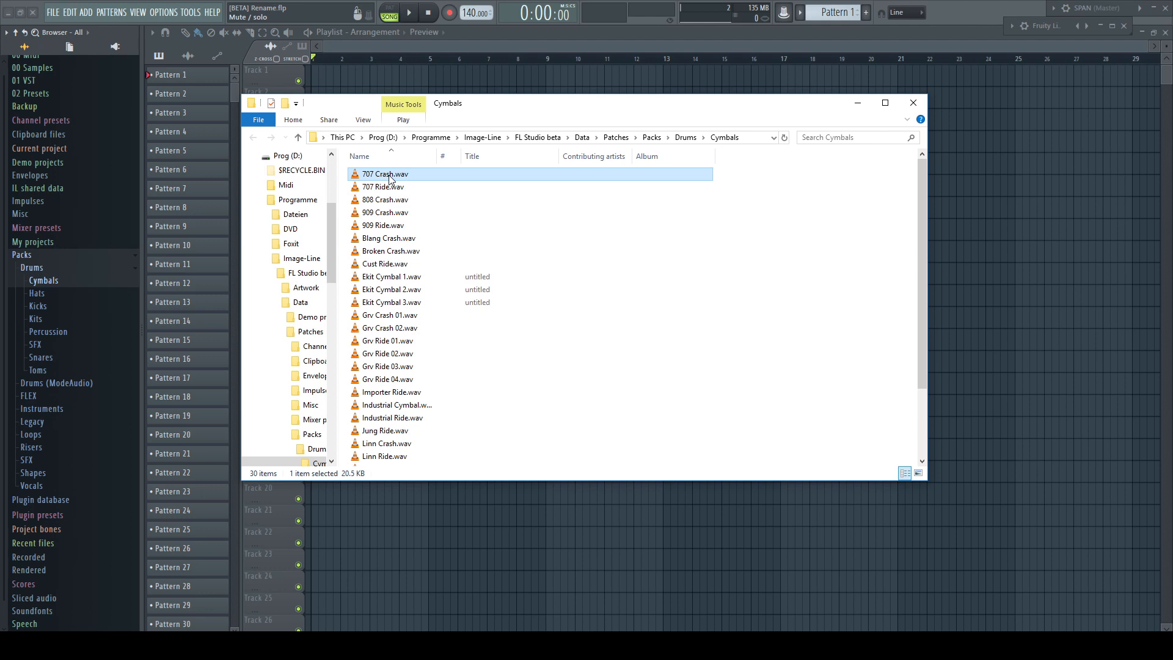
{"action": "right_click", "coordinate": [390, 177]}
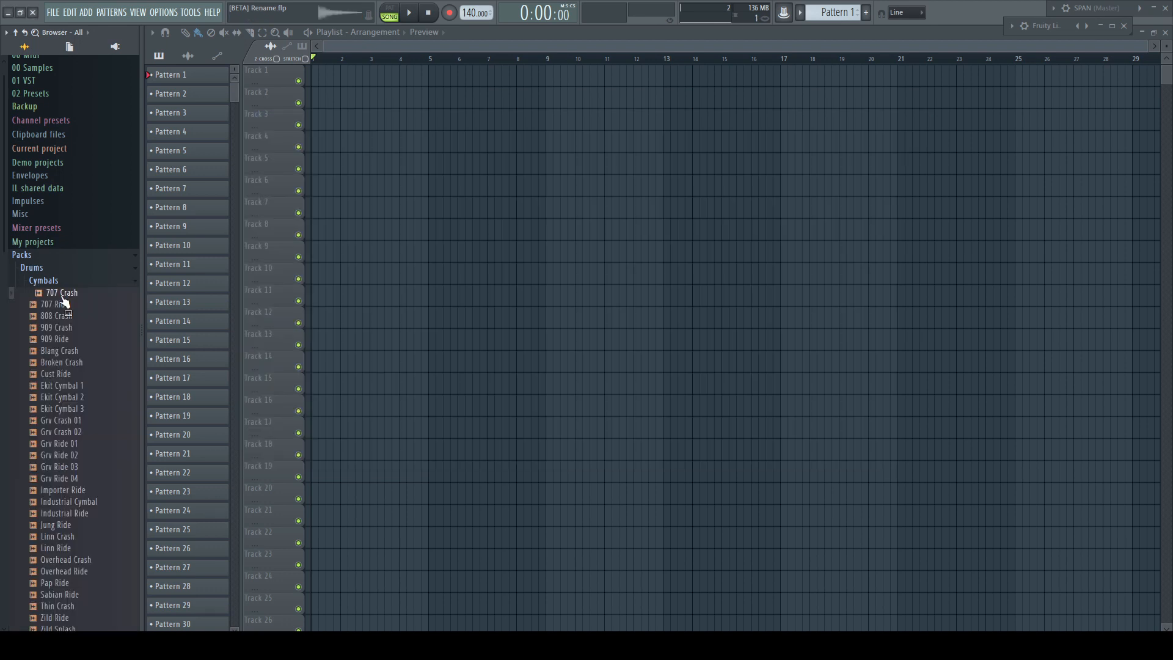
Step: View the Windows shell menu for 707 Crash, load it into a Sampler, then call up the Cymbals folder's actions
{"action": "right_click", "coordinate": [64, 293]}
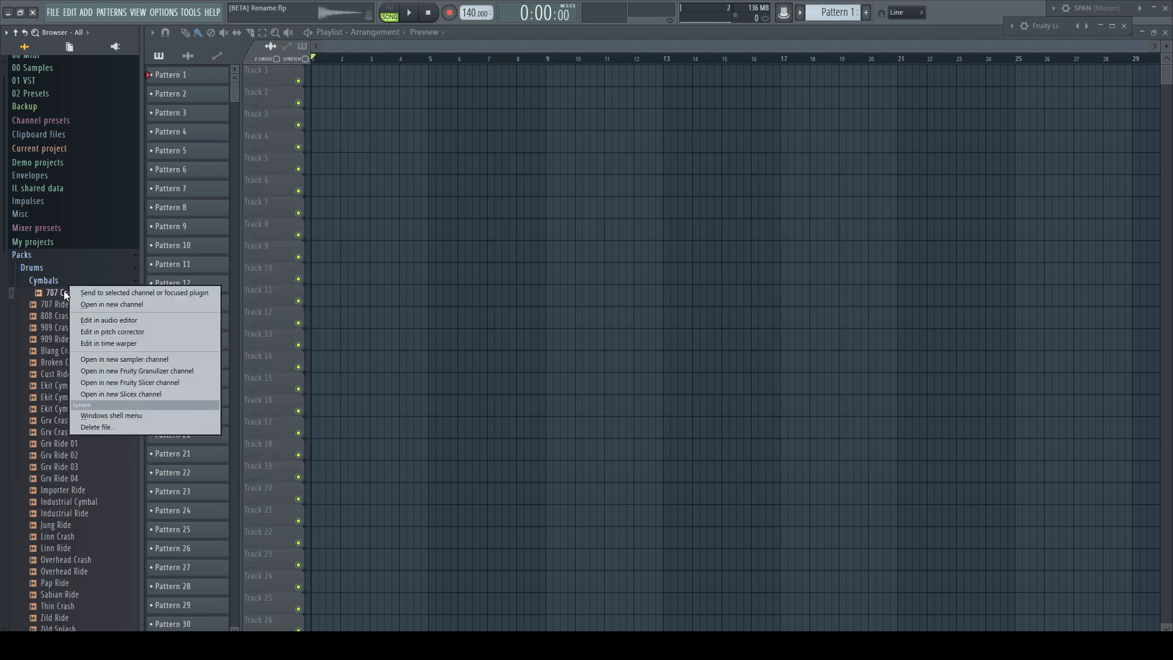
{"action": "left_click", "coordinate": [122, 416]}
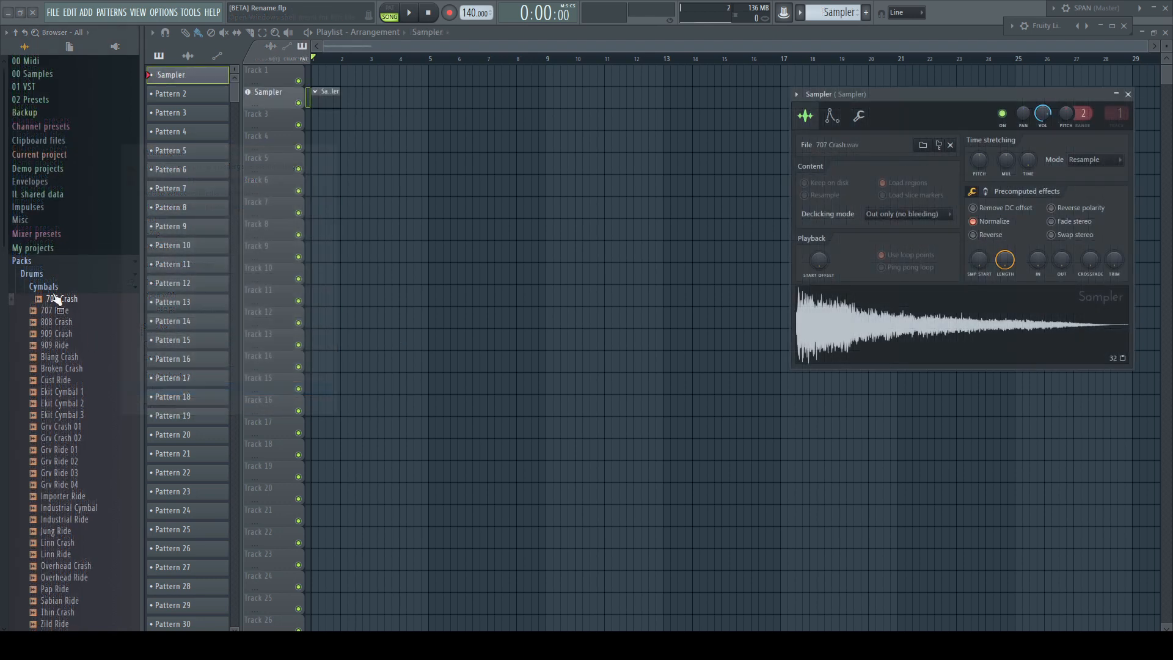
{"action": "right_click", "coordinate": [49, 287]}
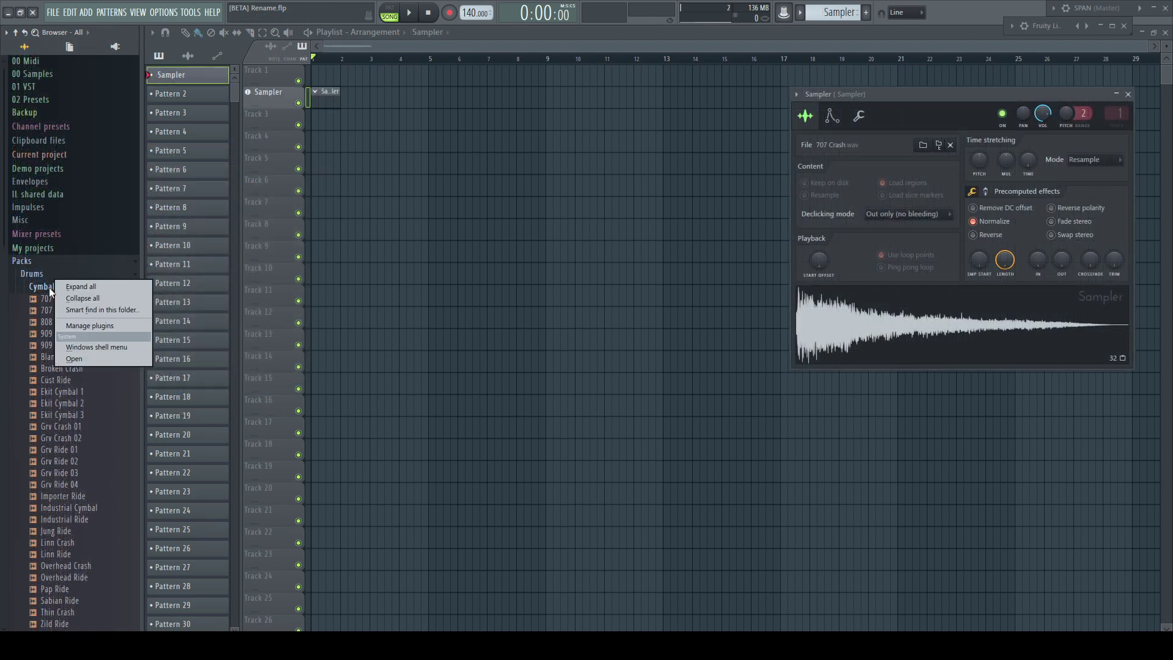
Step: In Explorer rename 707 Crash.wav to 707 Crash1.wav and close the Explorer window
{"action": "left_click", "coordinate": [82, 356]}
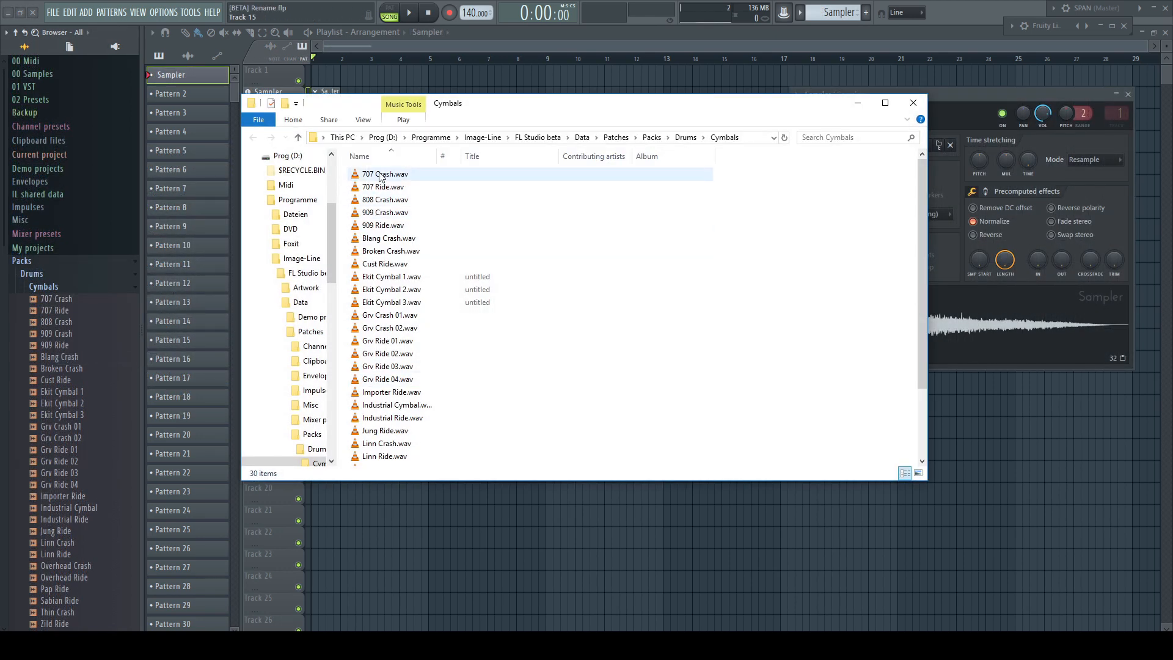
{"action": "left_click", "coordinate": [381, 177]}
{"action": "right_click", "coordinate": [383, 176]}
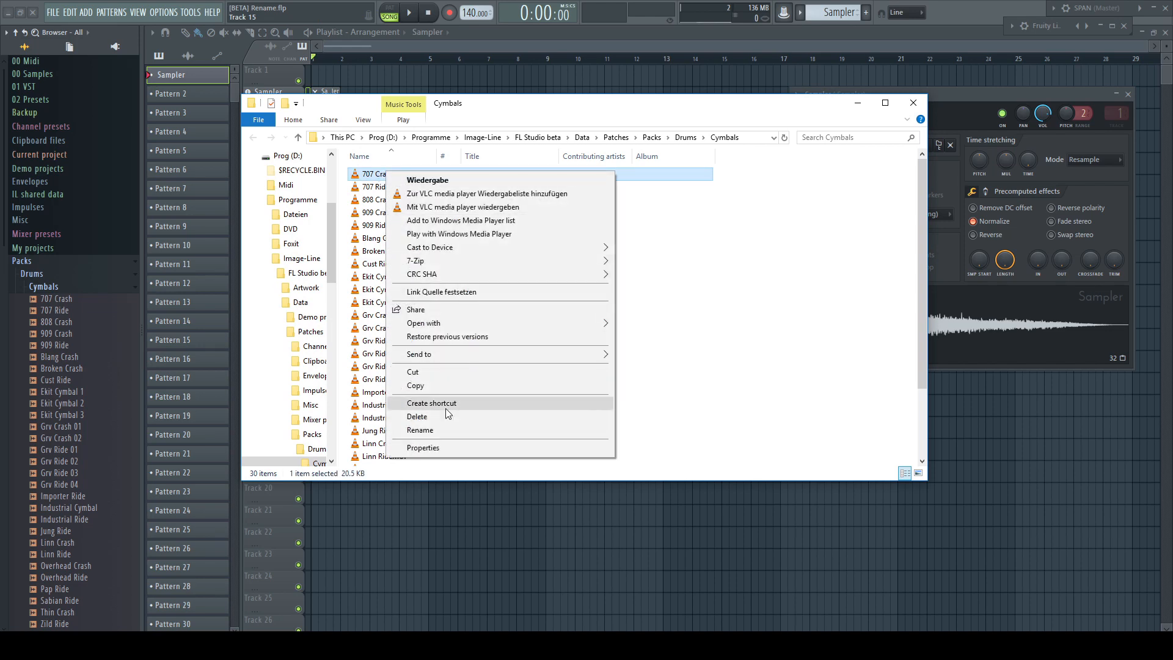
{"action": "left_click", "coordinate": [445, 431]}
{"action": "key", "text": "Right"}
{"action": "type", "text": "1"}
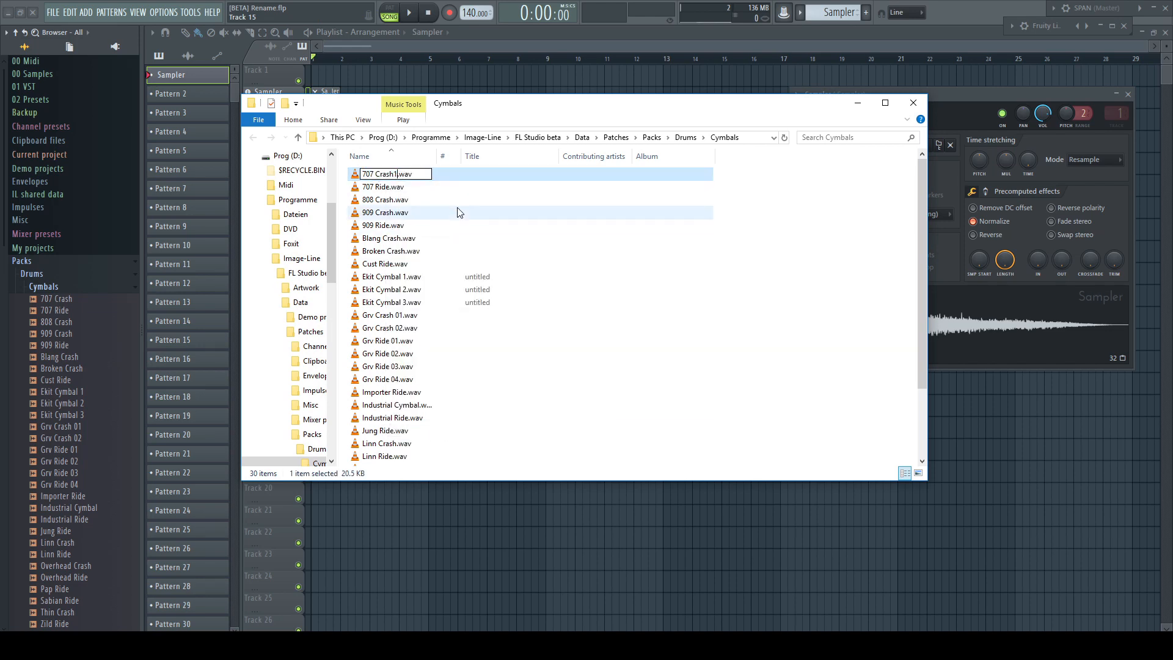
{"action": "key", "text": "Return"}
{"action": "left_click", "coordinate": [913, 102]}
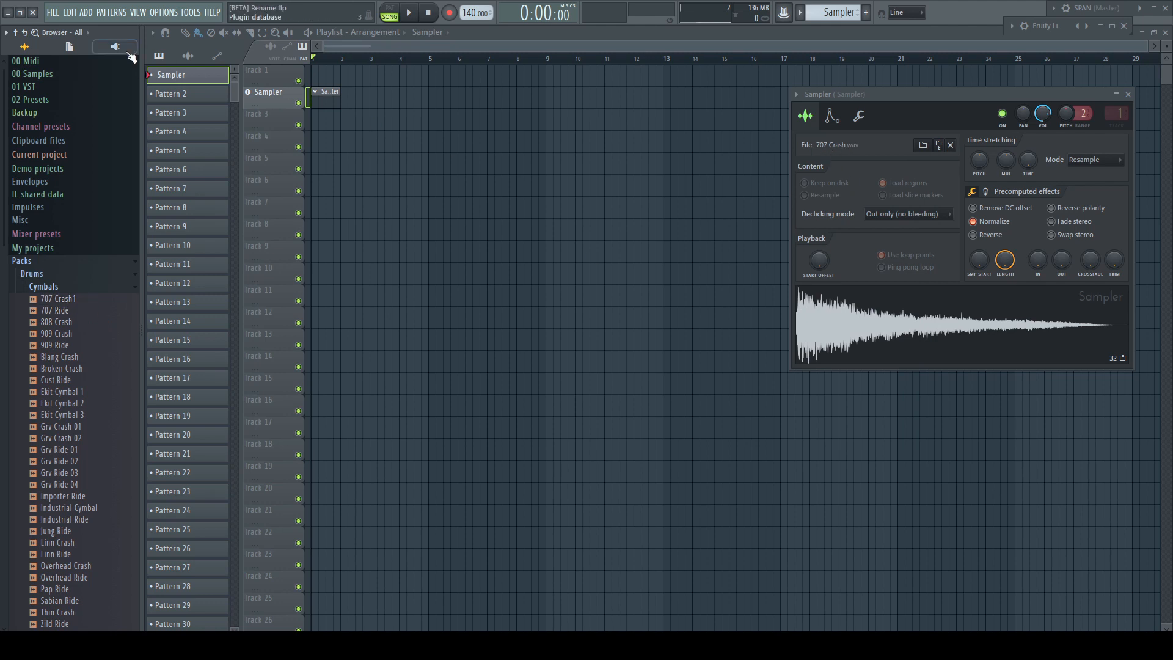
Step: Save the project as new version Rename_2, reopen it past the missing-sample warning and load 707 Crash1 into the Sampler
{"action": "left_click", "coordinate": [53, 13]}
{"action": "left_click", "coordinate": [86, 93]}
{"action": "left_click", "coordinate": [54, 13]}
{"action": "left_click", "coordinate": [92, 143]}
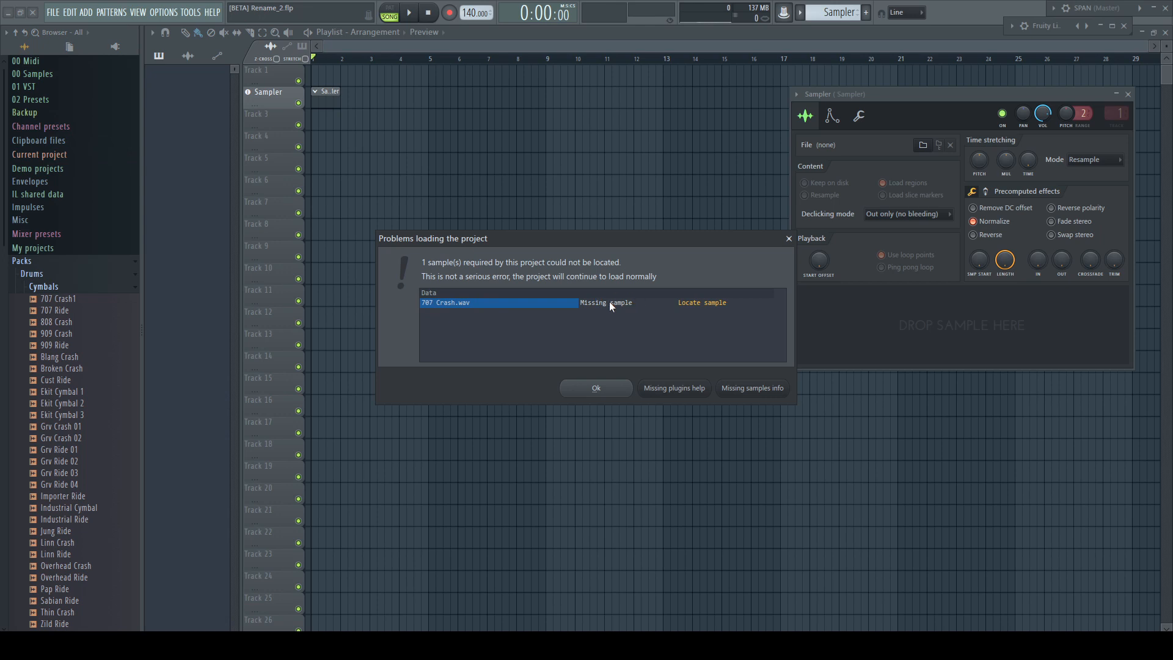
{"action": "left_click", "coordinate": [788, 239]}
{"action": "left_click_drag", "start_coordinate": [64, 300], "coordinate": [857, 309]}
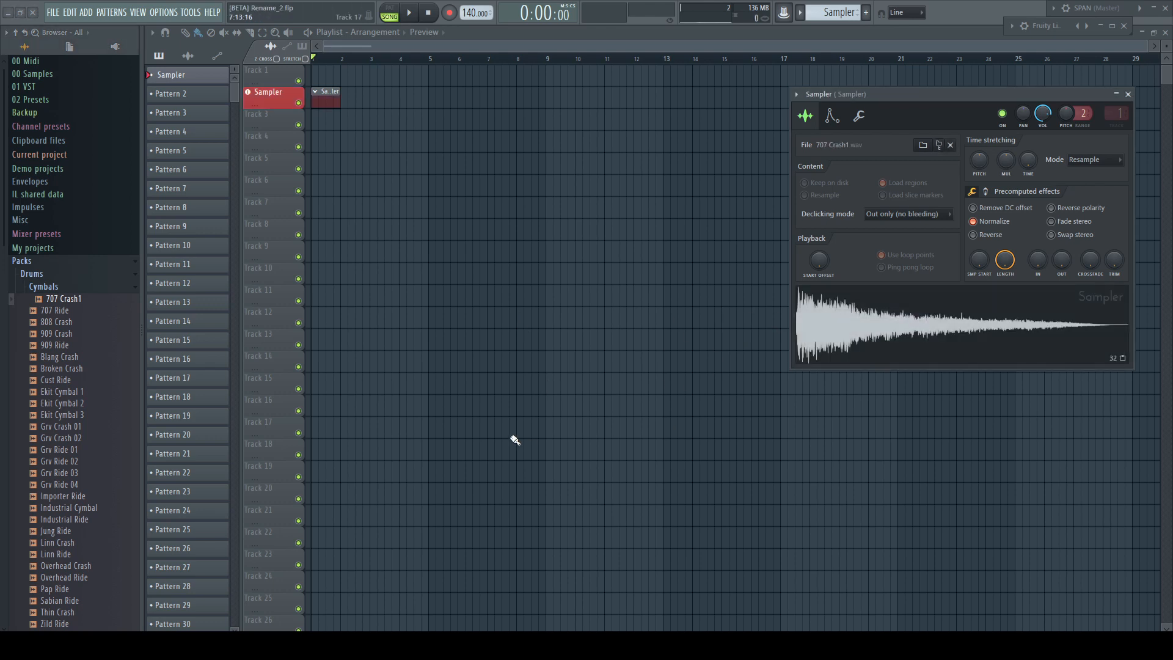
Step: In Explorer rename 707 Crash1.wav back to 707 Crash.wav
{"action": "right_click", "coordinate": [49, 288]}
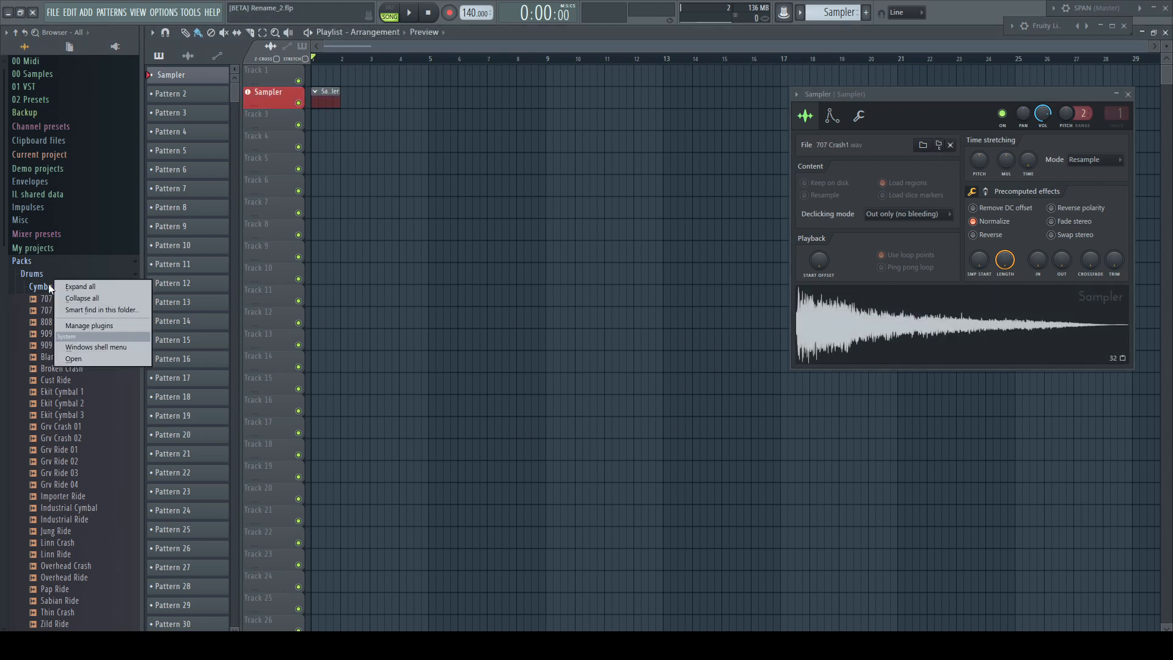
{"action": "left_click", "coordinate": [117, 357]}
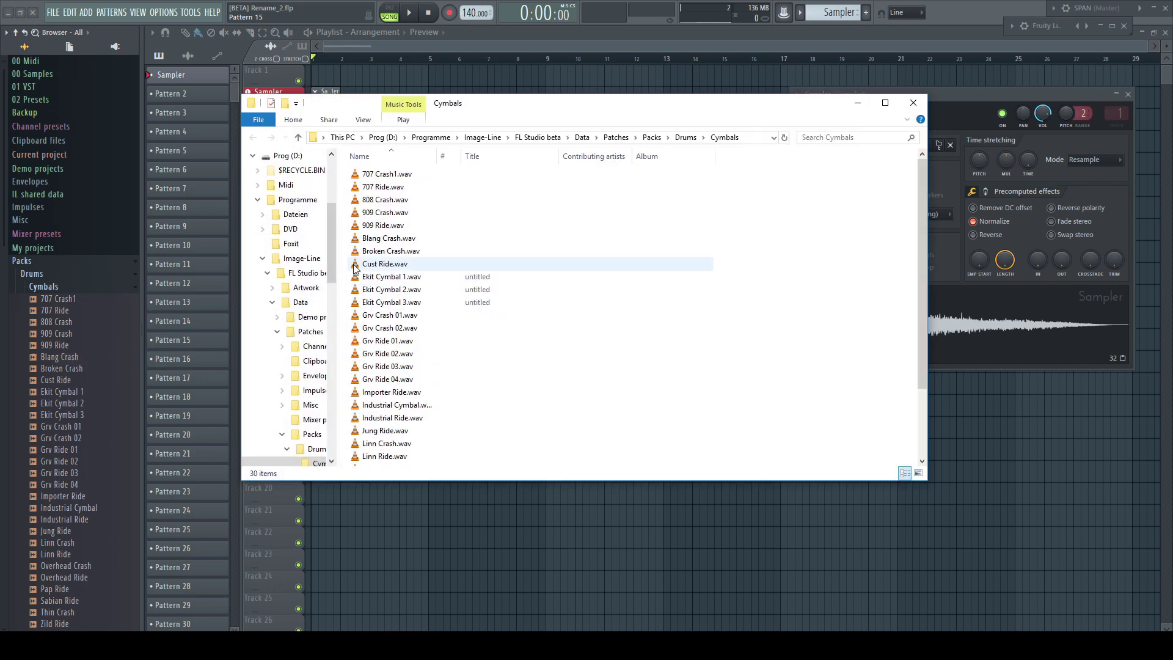
{"action": "right_click", "coordinate": [379, 179]}
{"action": "left_click", "coordinate": [403, 433]}
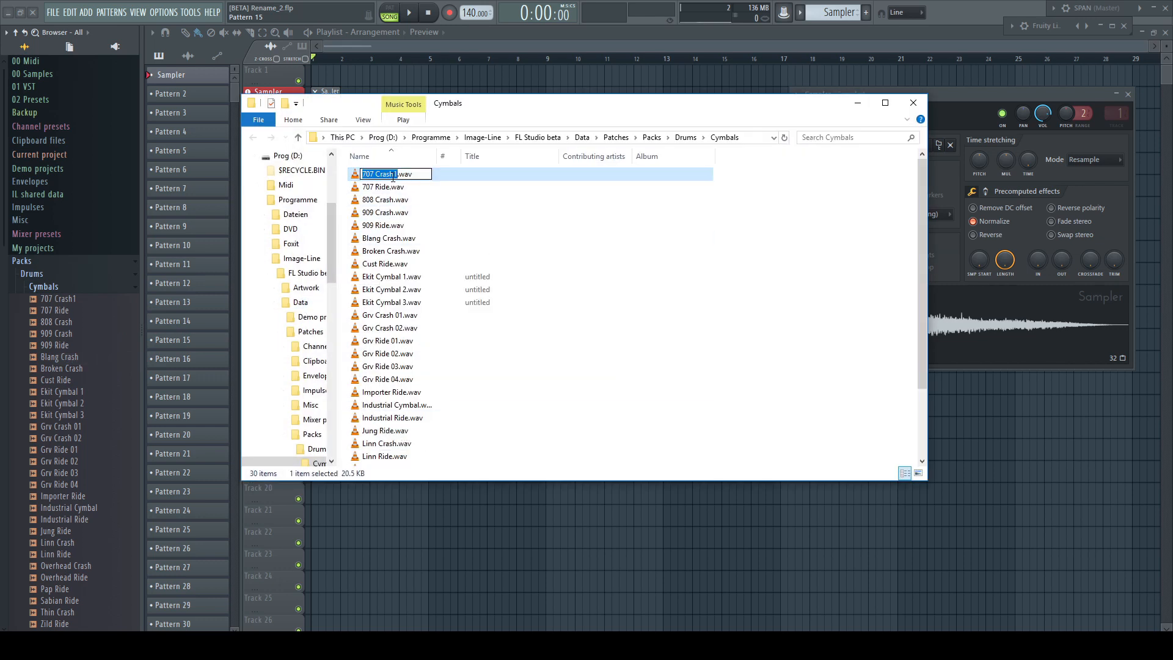
{"action": "left_click", "coordinate": [395, 175]}
{"action": "key", "text": "BackSpace"}
{"action": "key", "text": "Return"}
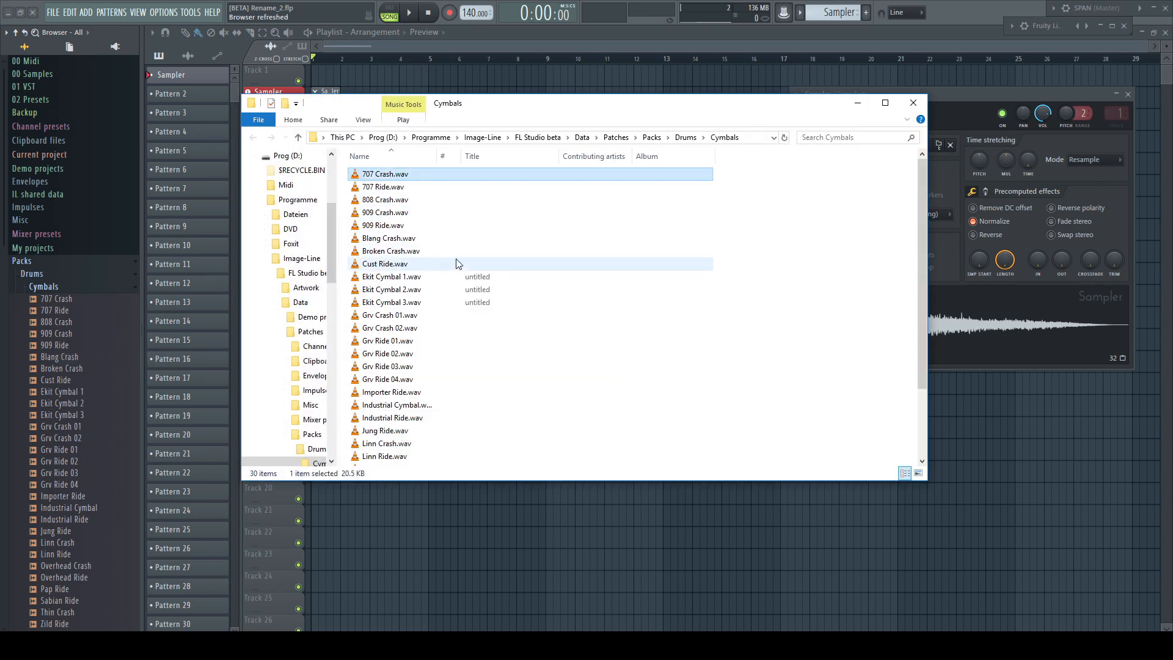
Step: Load 707 Crash into the Sampler, then reopen the earlier Rename project from the recent list
{"action": "left_click", "coordinate": [913, 102]}
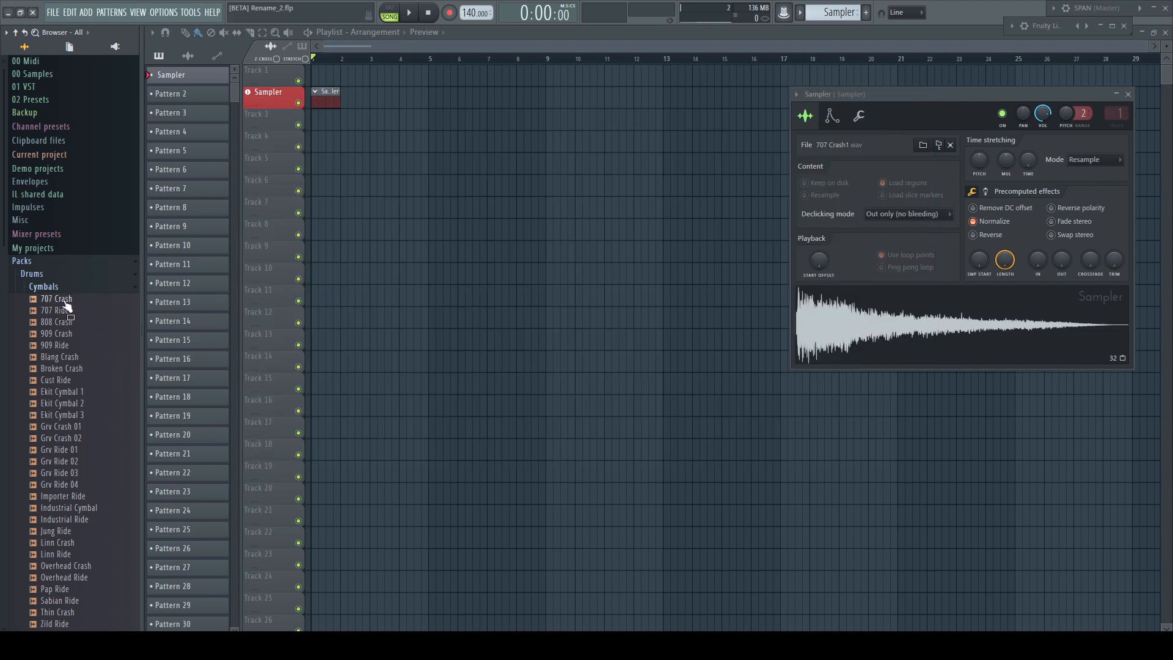
{"action": "left_click_drag", "start_coordinate": [66, 307], "coordinate": [817, 336]}
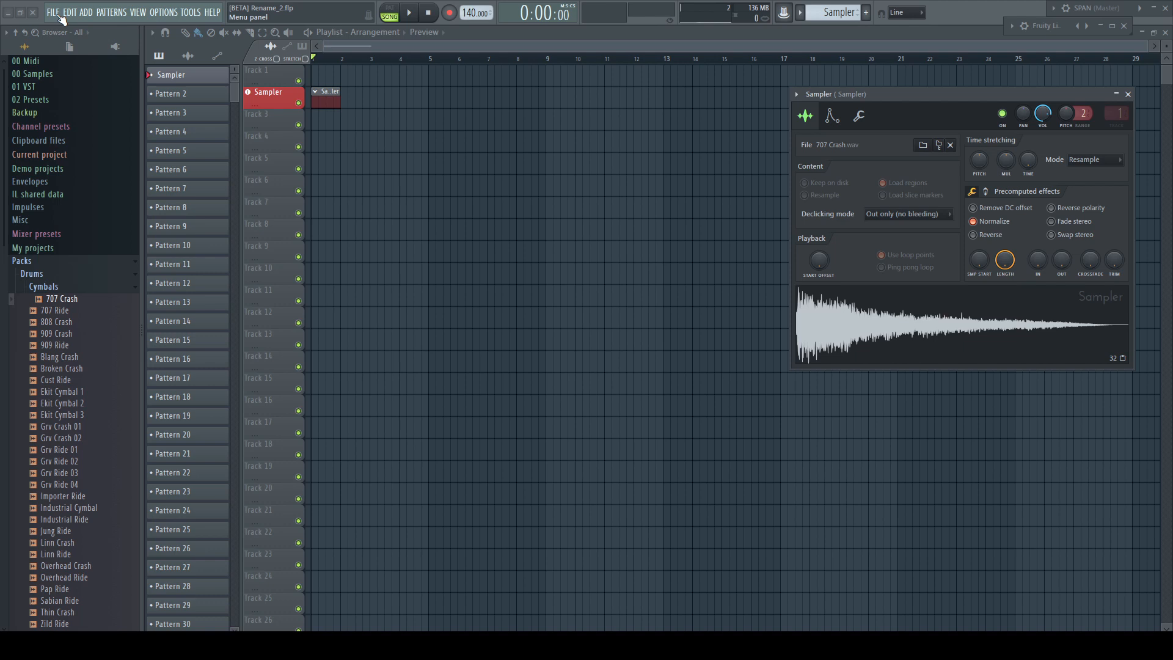
{"action": "left_click", "coordinate": [61, 17]}
{"action": "left_click", "coordinate": [71, 73]}
{"action": "left_click", "coordinate": [60, 15]}
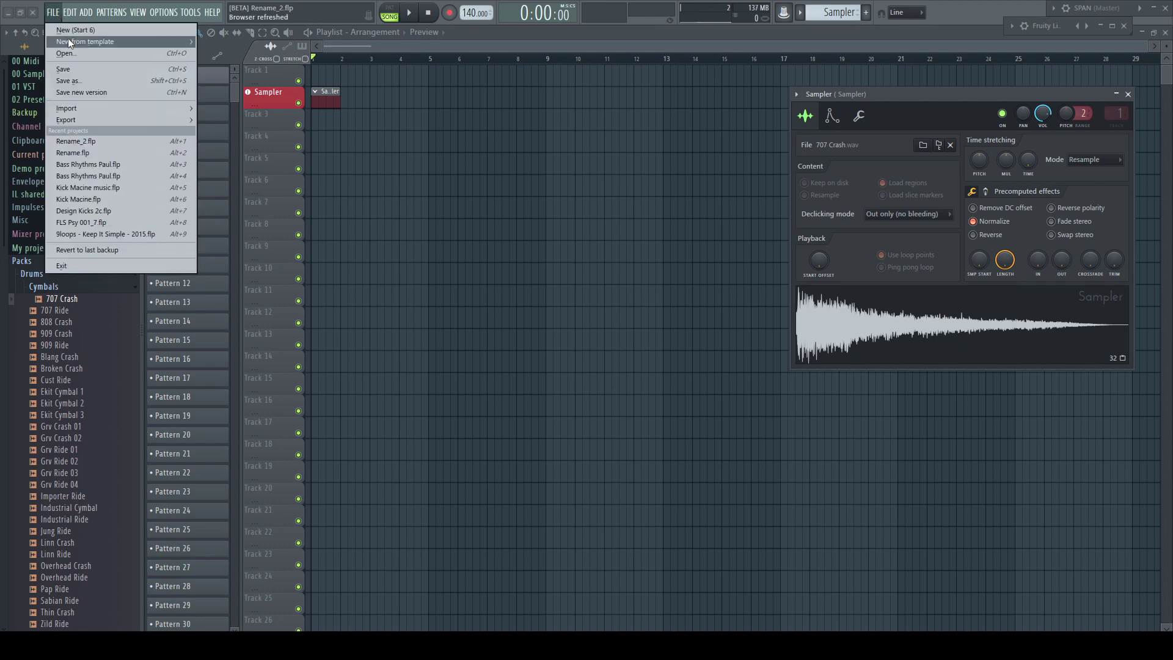
{"action": "left_click", "coordinate": [93, 141]}
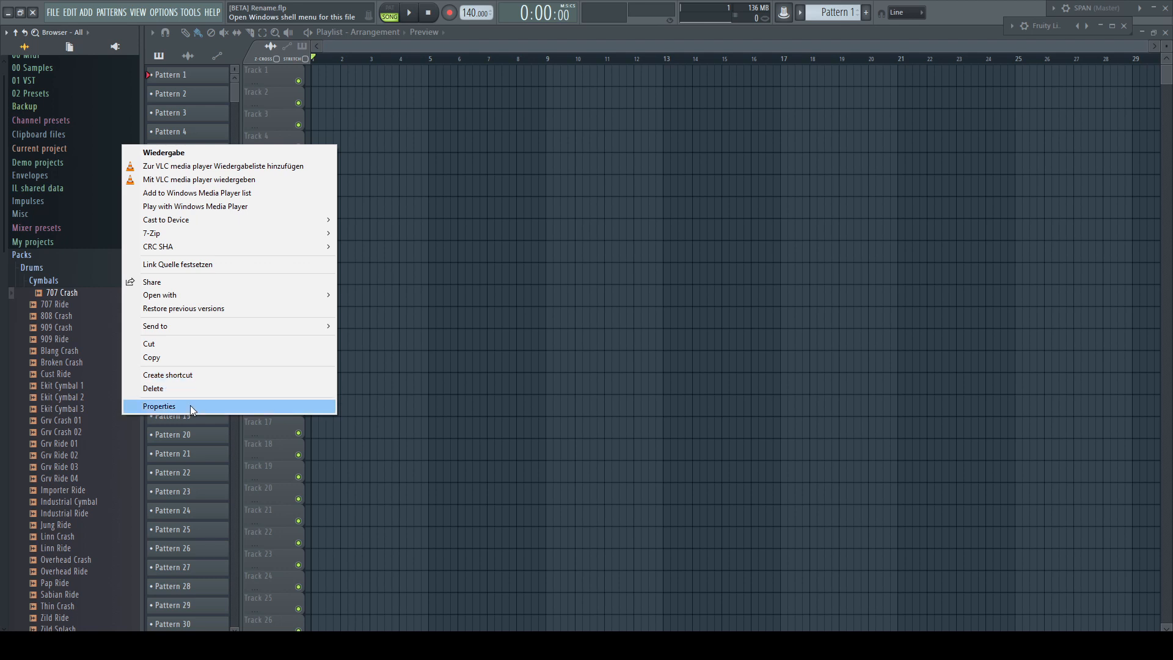
Step: Rename 707 Crash.wav to 707 Crash1.wav through its Windows Properties dialog
{"action": "left_click", "coordinate": [176, 406]}
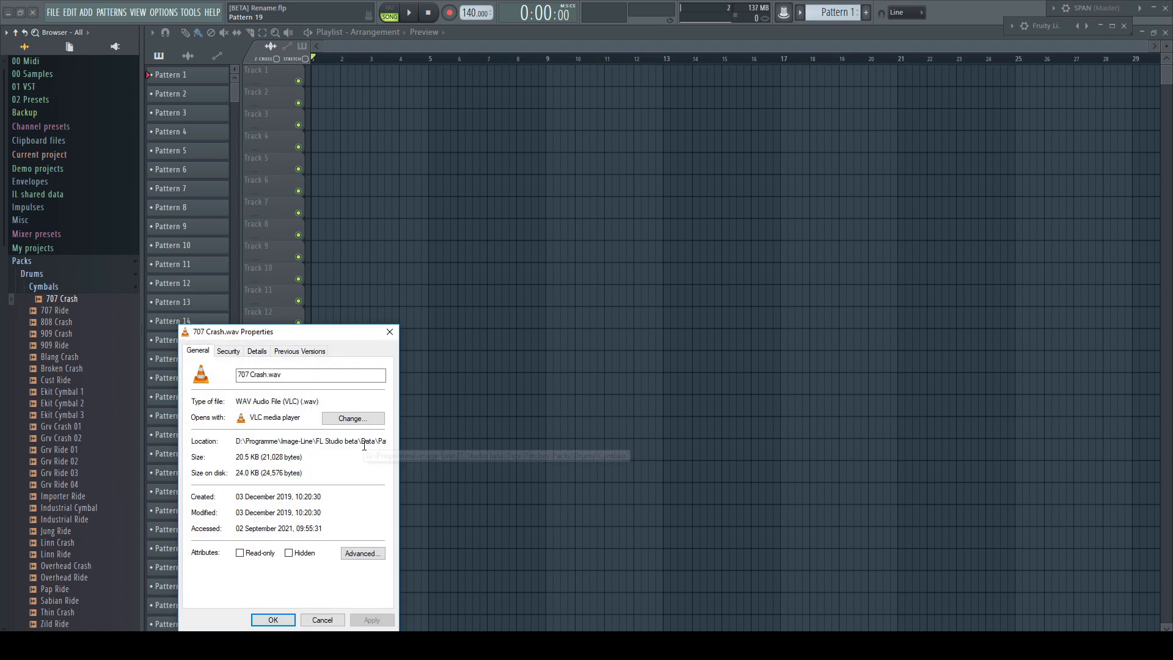
{"action": "left_click", "coordinate": [266, 375]}
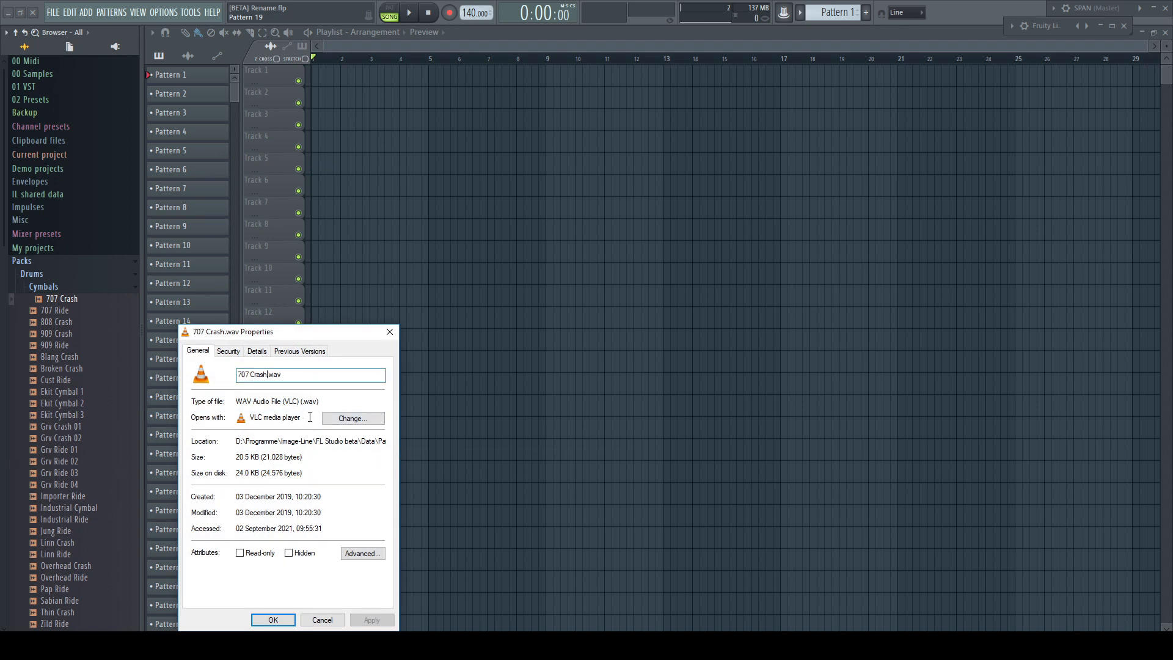
{"action": "type", "text": "1"}
{"action": "left_click", "coordinate": [272, 620]}
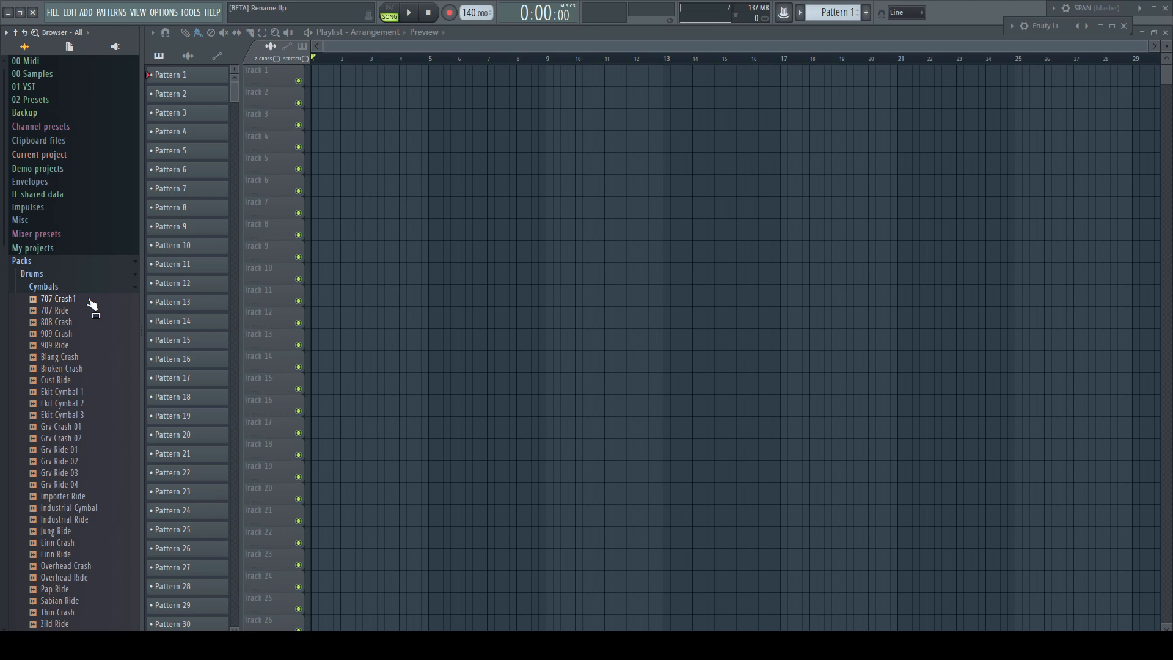
Step: Rename 707 Crash1 back to 707 Crash via the shell Properties dialog, then collapse Packs
{"action": "right_click", "coordinate": [56, 301]}
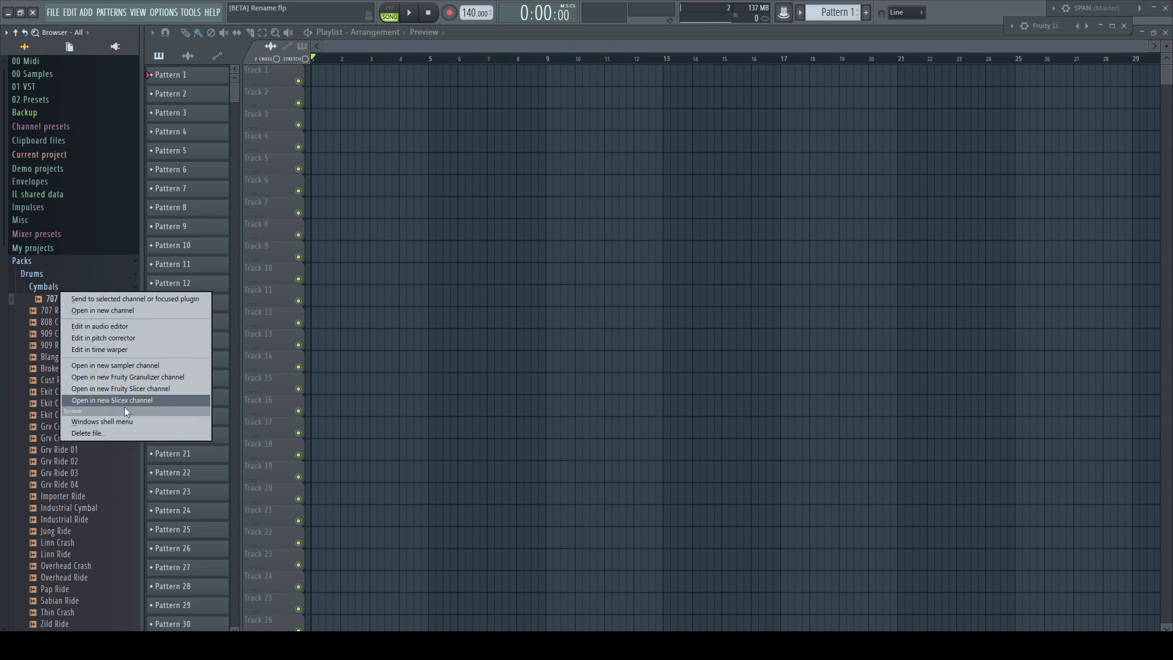
{"action": "left_click", "coordinate": [119, 422]}
{"action": "left_click", "coordinate": [157, 413]}
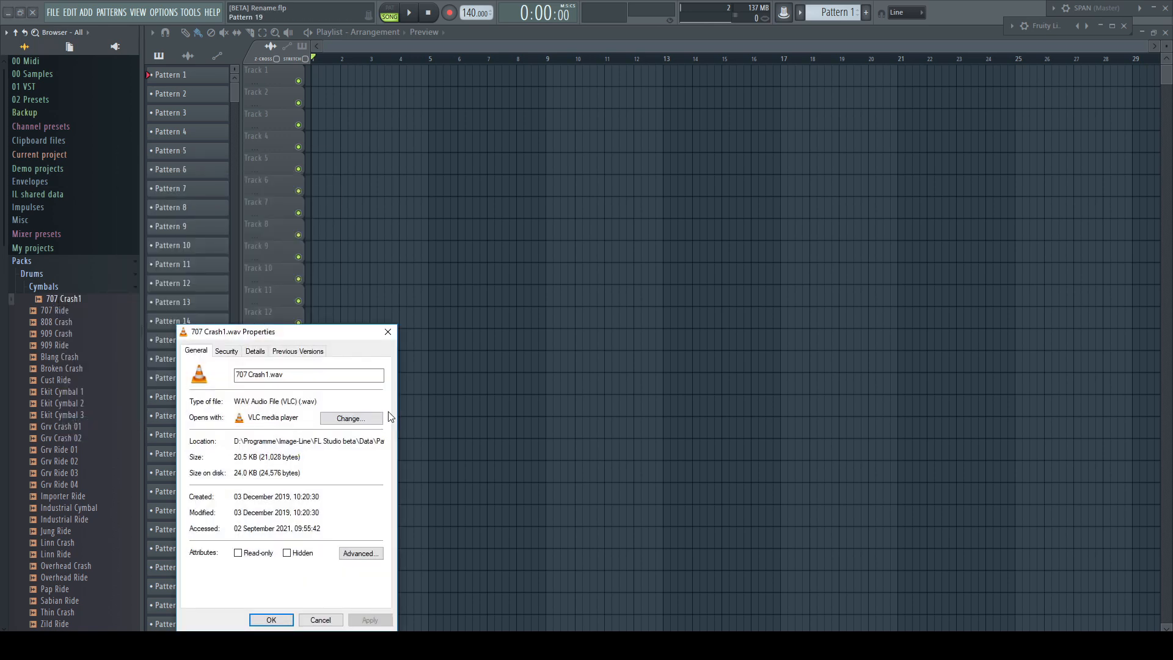
{"action": "left_click", "coordinate": [265, 374]}
{"action": "key", "text": "Delete"}
{"action": "left_click", "coordinate": [272, 619]}
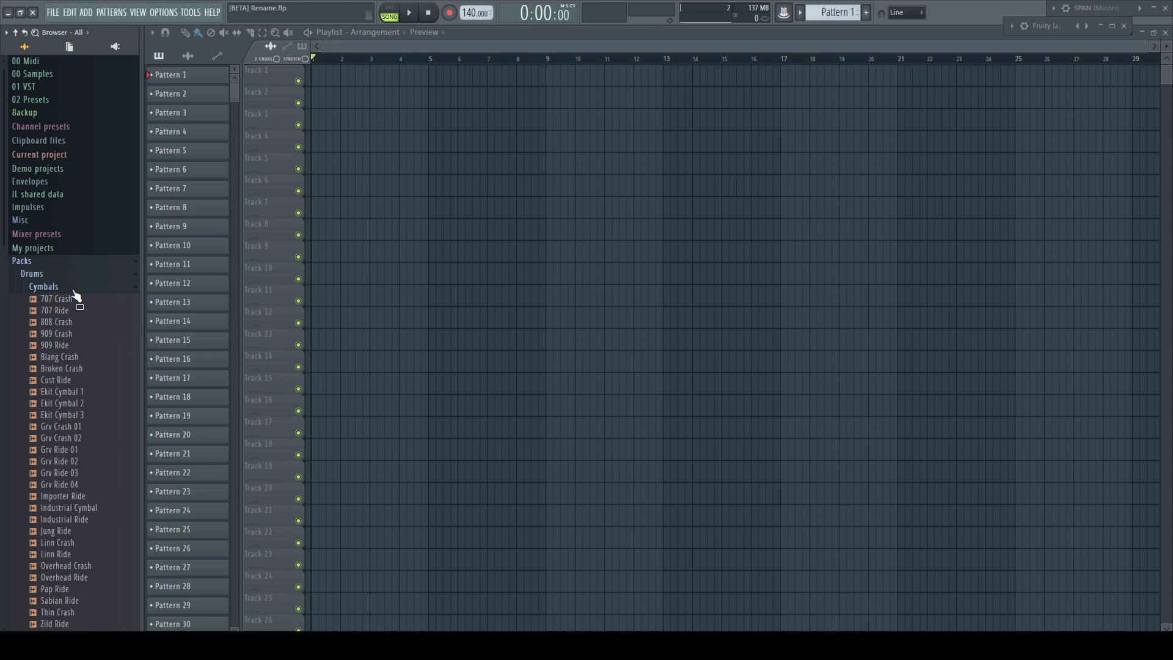
{"action": "left_click", "coordinate": [46, 263]}
Step: In 00 Samples > 01 Kick, rename 00 Kick 011A to 00 Kick 011A1 via its Properties dialog
{"action": "left_click", "coordinate": [37, 75]}
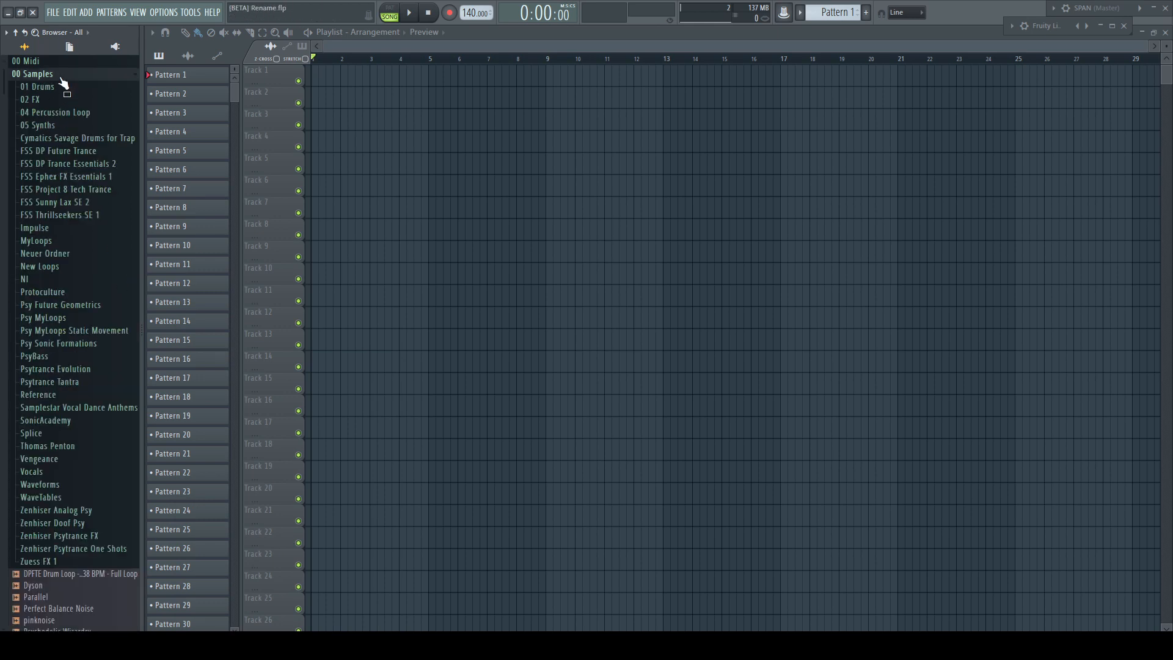
{"action": "left_click", "coordinate": [57, 87]}
{"action": "right_click", "coordinate": [72, 75]}
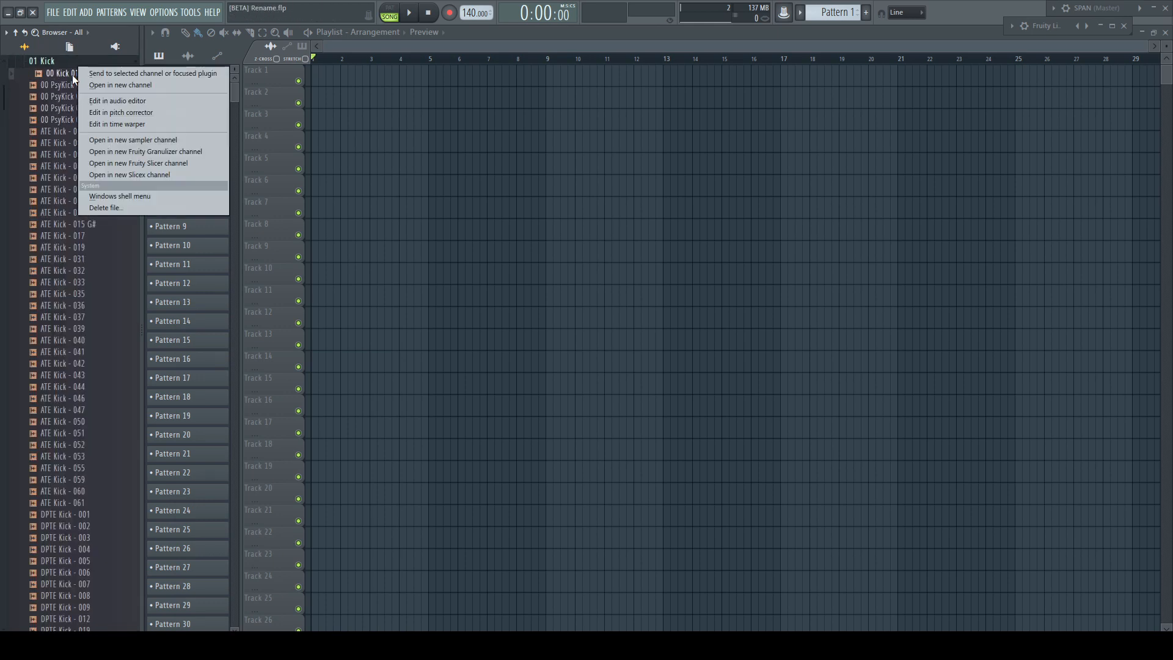
{"action": "left_click", "coordinate": [125, 203]}
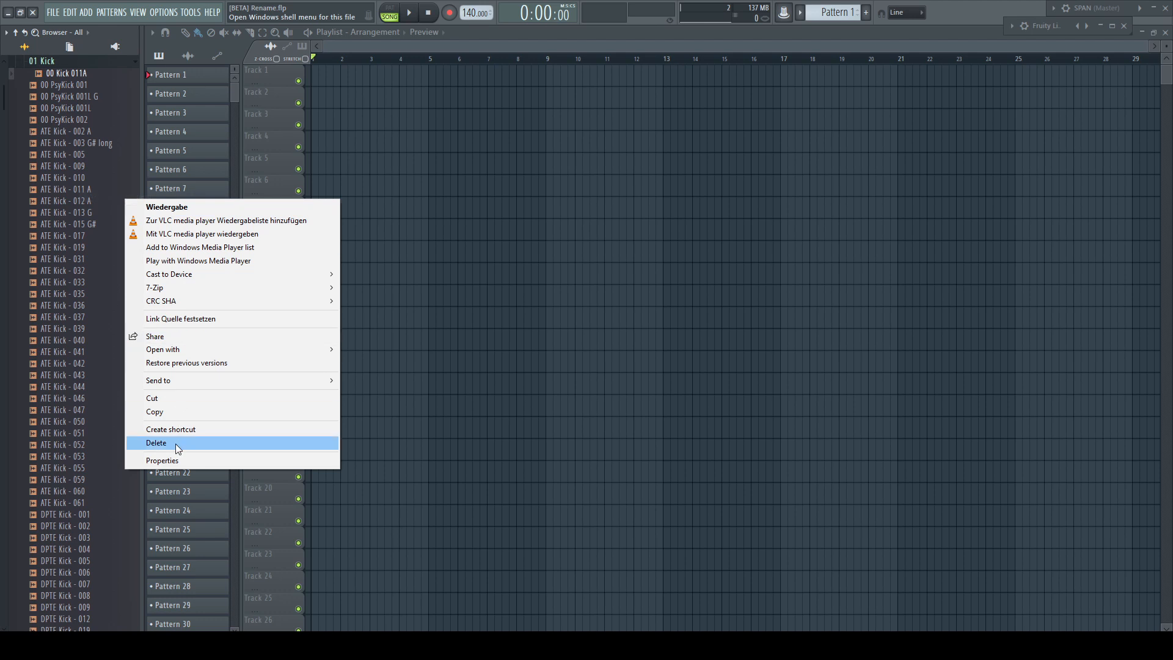
{"action": "left_click", "coordinate": [162, 460]}
{"action": "left_click", "coordinate": [267, 377]}
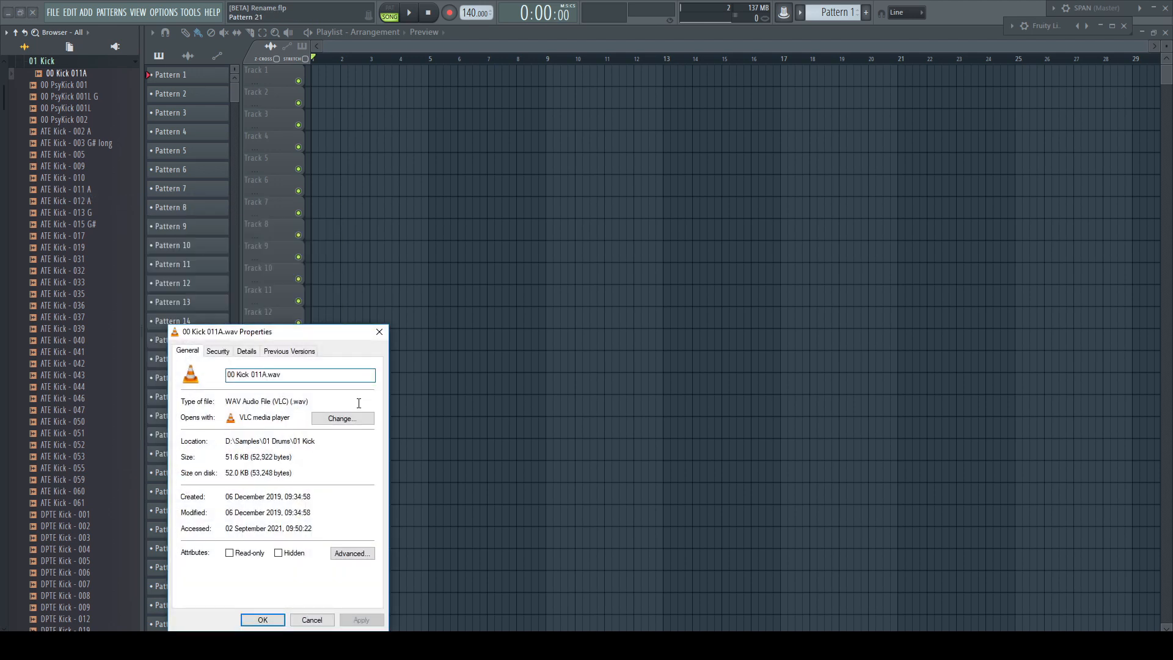
{"action": "left_click", "coordinate": [262, 619]}
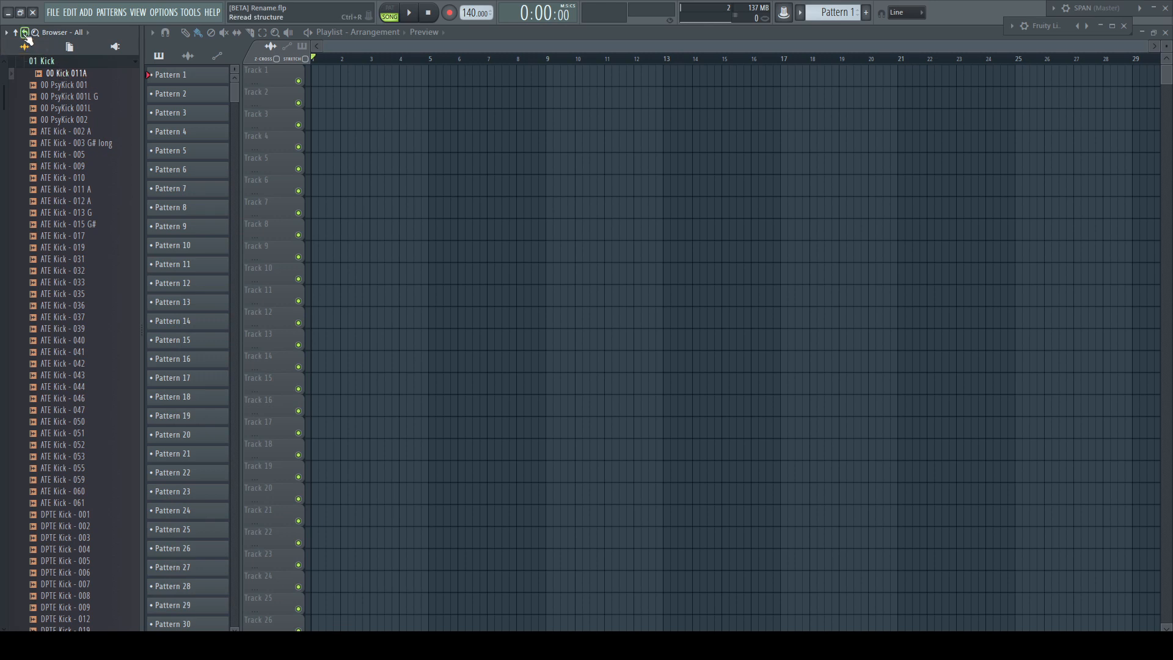
Step: Reread the browser structure and preview the renamed 00 Kick 011A1 sample
{"action": "left_click", "coordinate": [24, 31]}
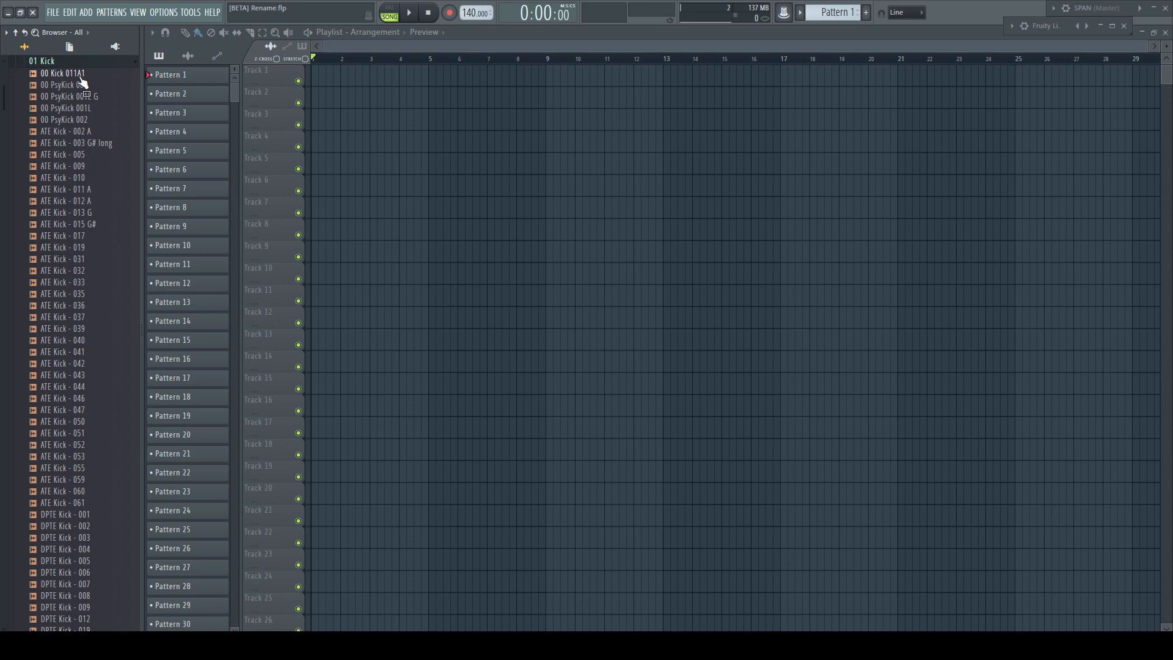
{"action": "left_click", "coordinate": [80, 77]}
Step: Rename 00 Kick 011A1 back to 00 Kick 011A through its Properties dialog
{"action": "right_click", "coordinate": [79, 79]}
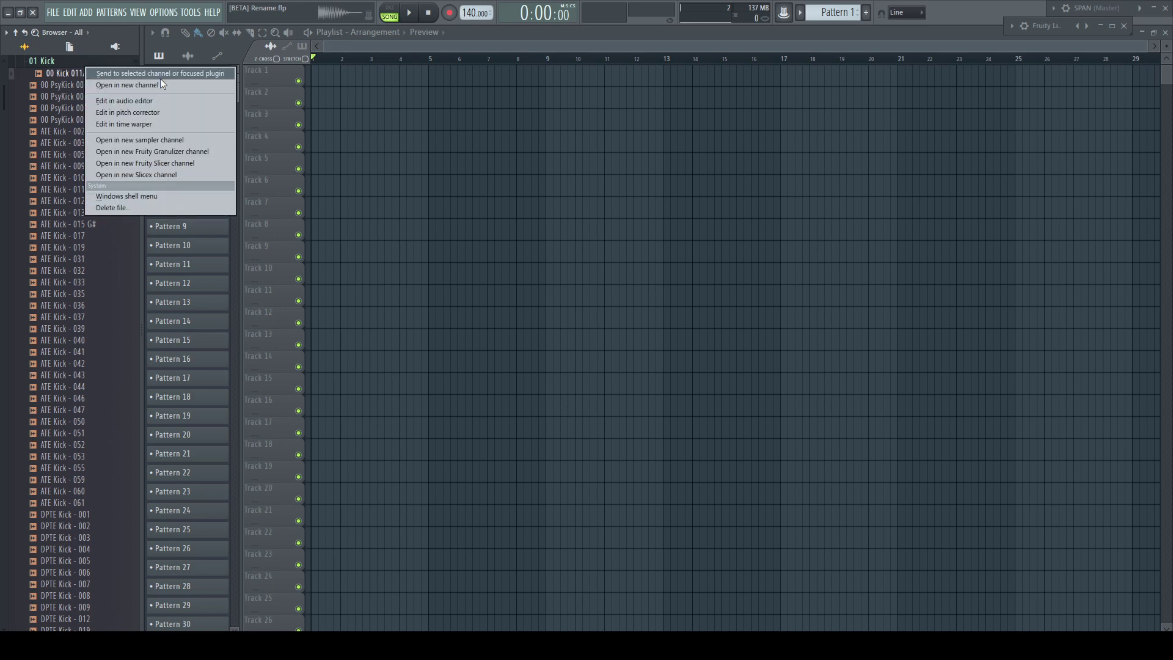
{"action": "left_click", "coordinate": [163, 196]}
{"action": "left_click", "coordinate": [198, 458]}
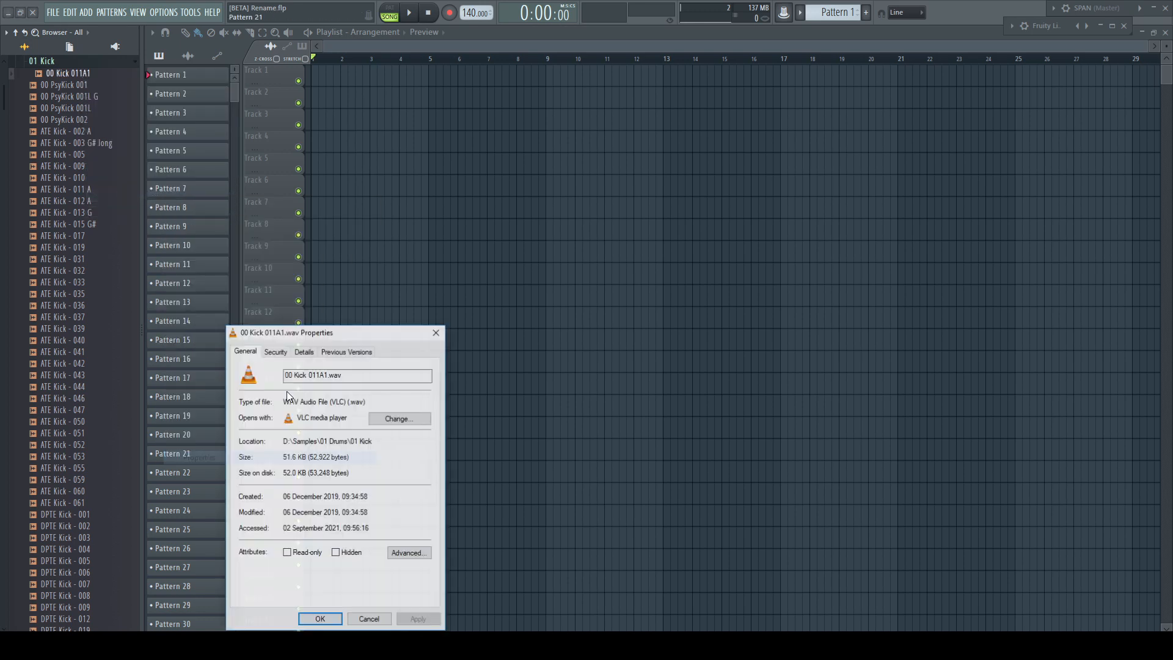
{"action": "left_click", "coordinate": [323, 374]}
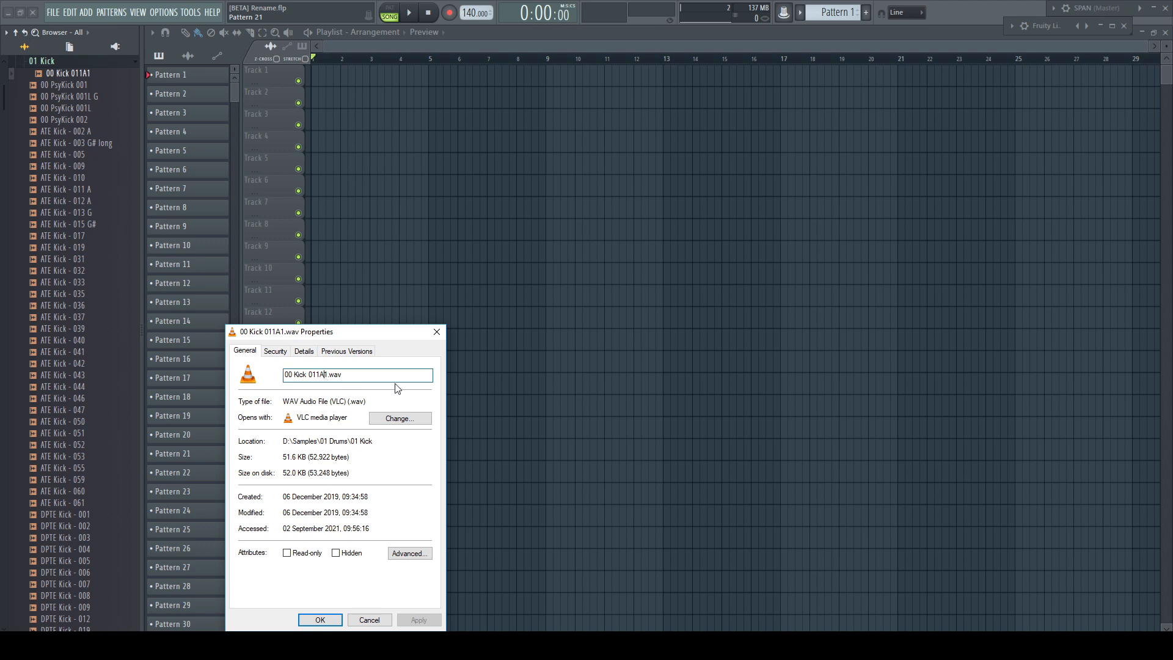
{"action": "left_click", "coordinate": [320, 620]}
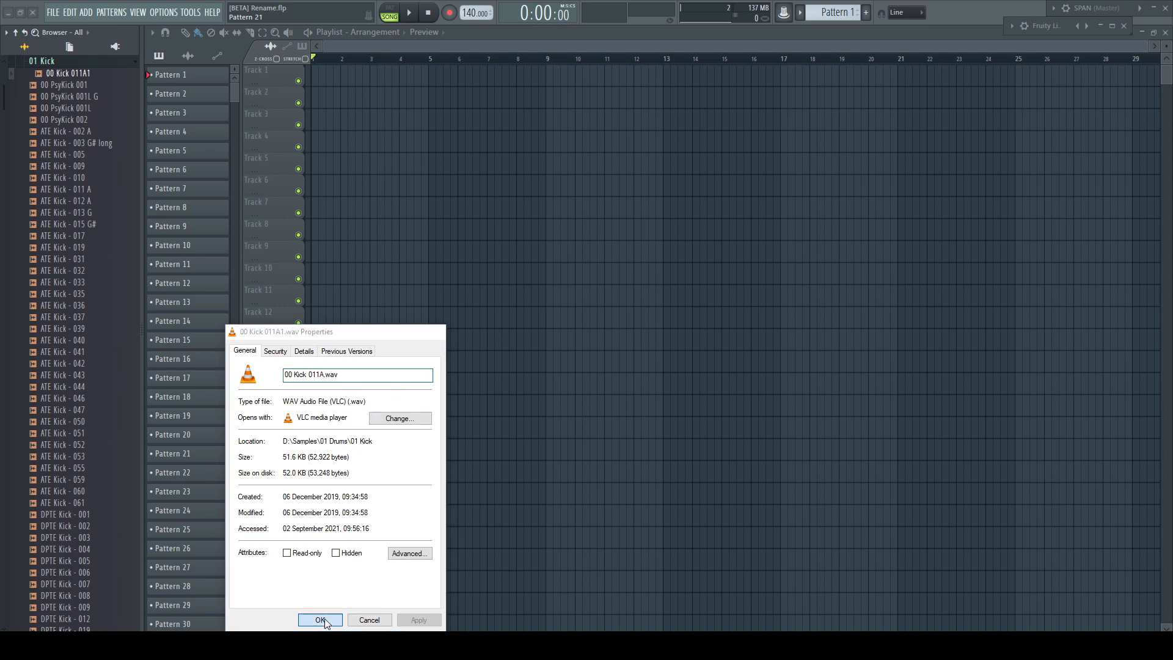
Step: Locate the Sampler's HouseGen Kick 08 in the browser and bring up the Kicks folder's options
{"action": "left_click", "coordinate": [25, 33]}
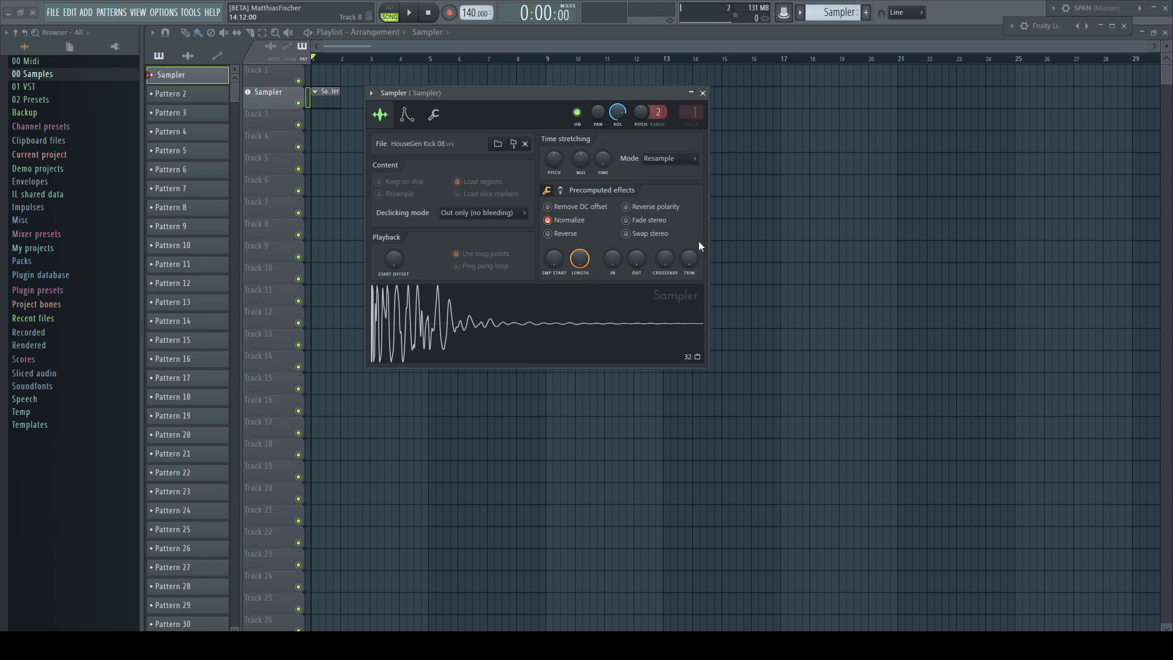
{"action": "left_click", "coordinate": [516, 146]}
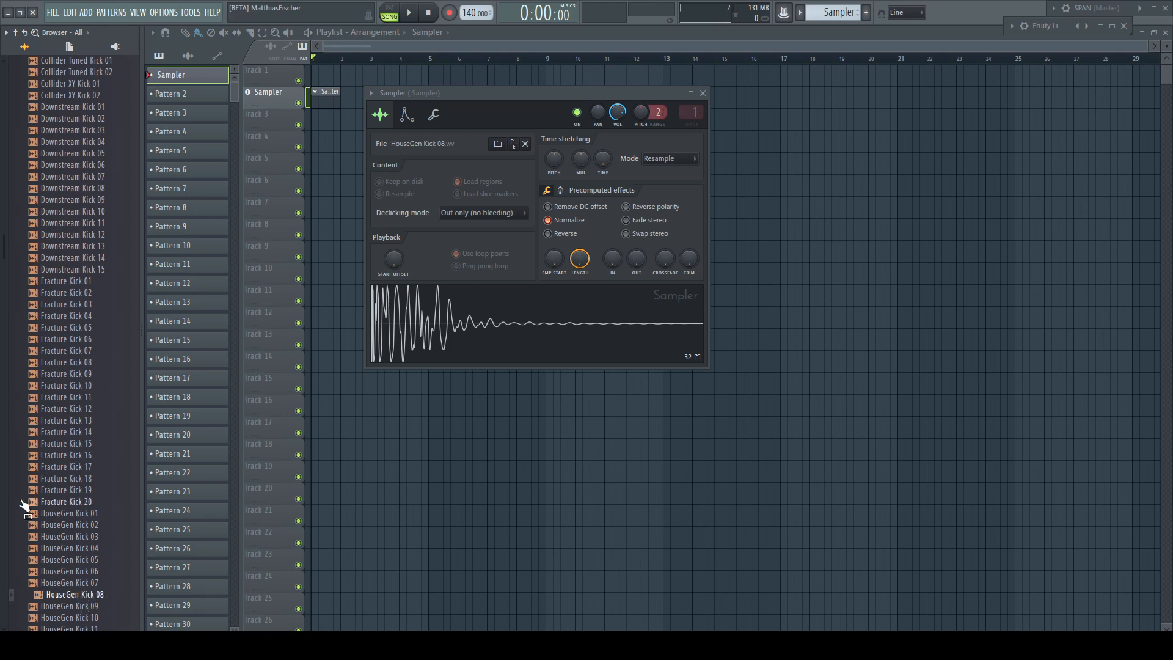
{"action": "left_click_drag", "start_coordinate": [4, 247], "coordinate": [3, 124]}
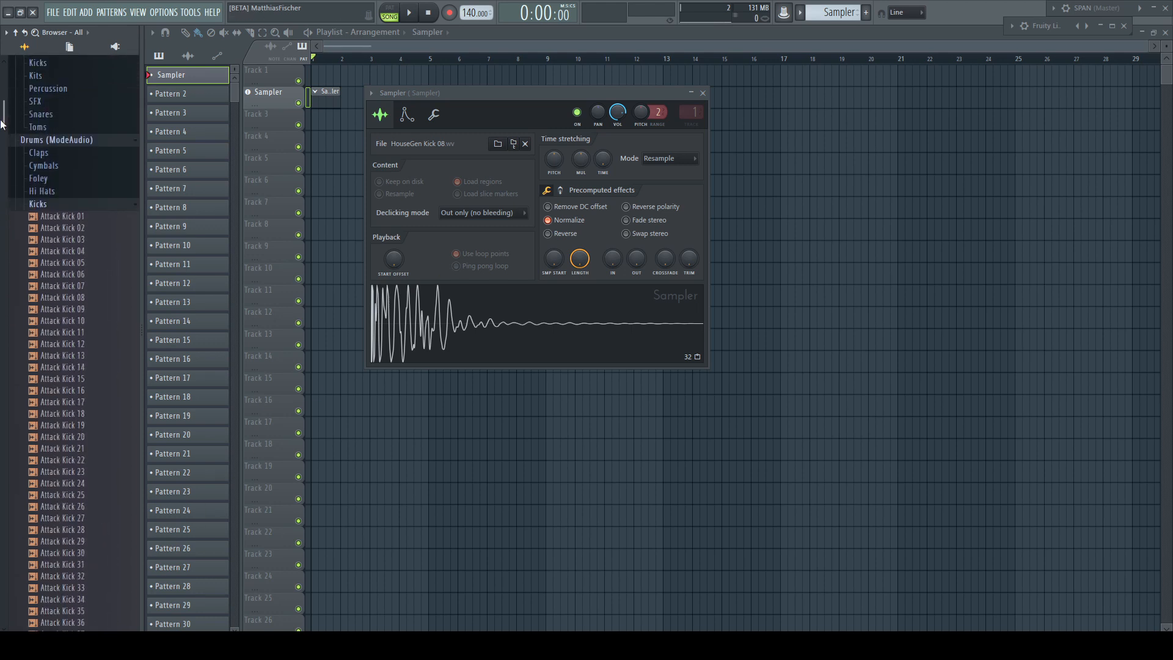
{"action": "right_click", "coordinate": [61, 203]}
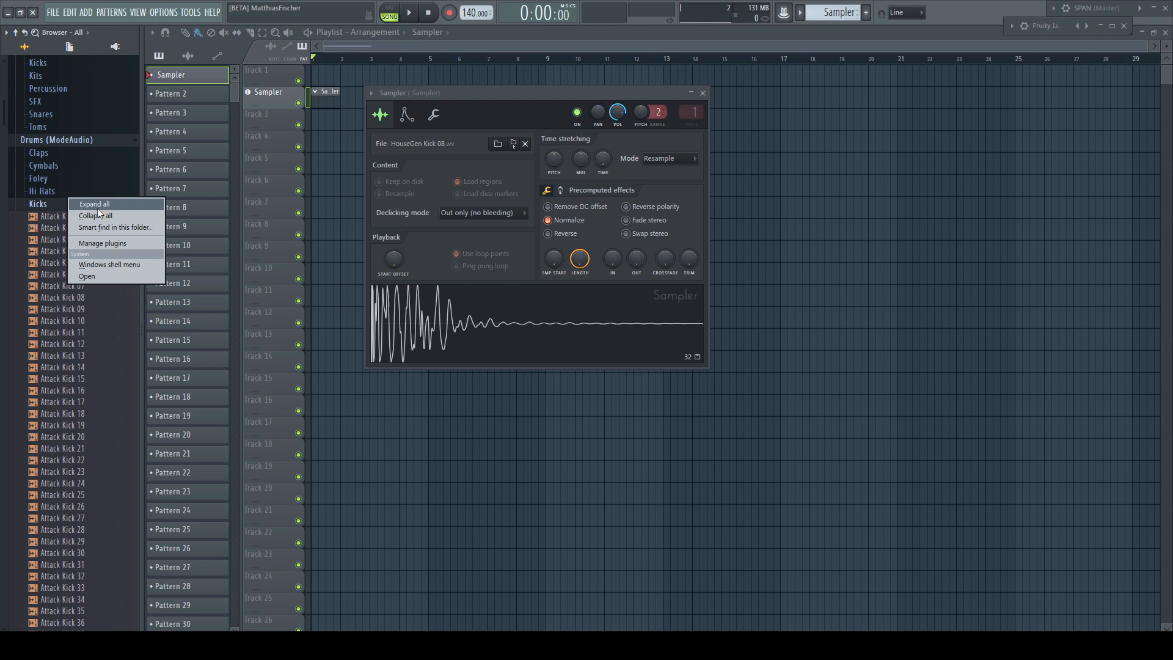
Step: Open Kicks in File Explorer, select HouseGen Kick 08.wv and start renaming it
{"action": "left_click", "coordinate": [113, 278]}
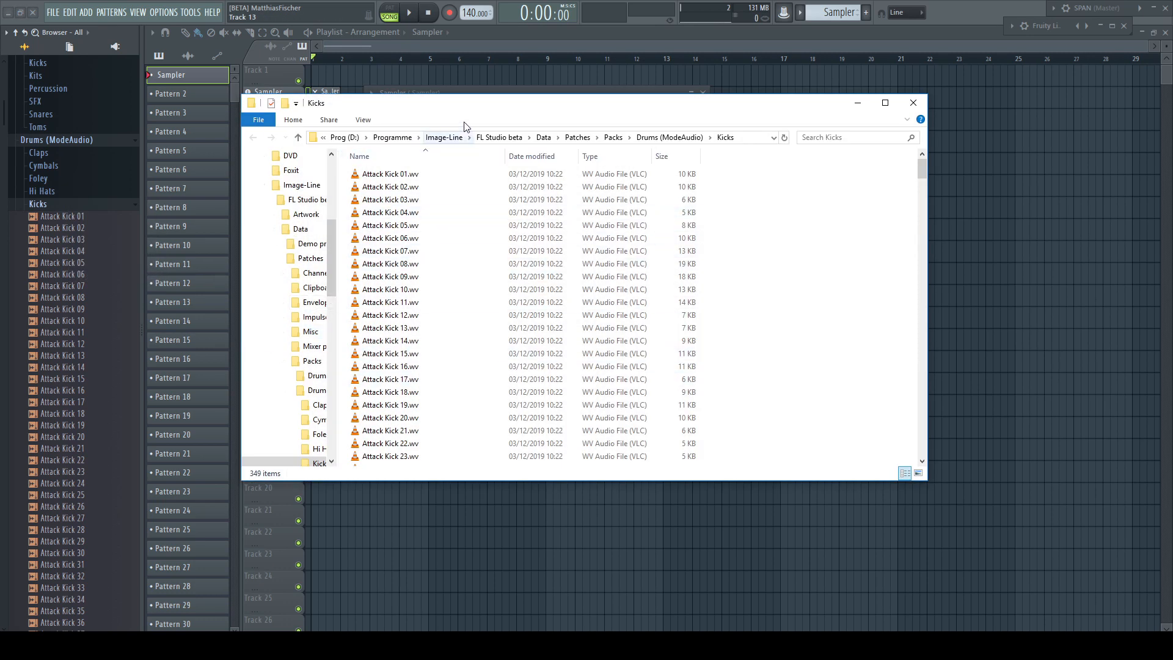
{"action": "left_click_drag", "start_coordinate": [451, 106], "coordinate": [528, 277]}
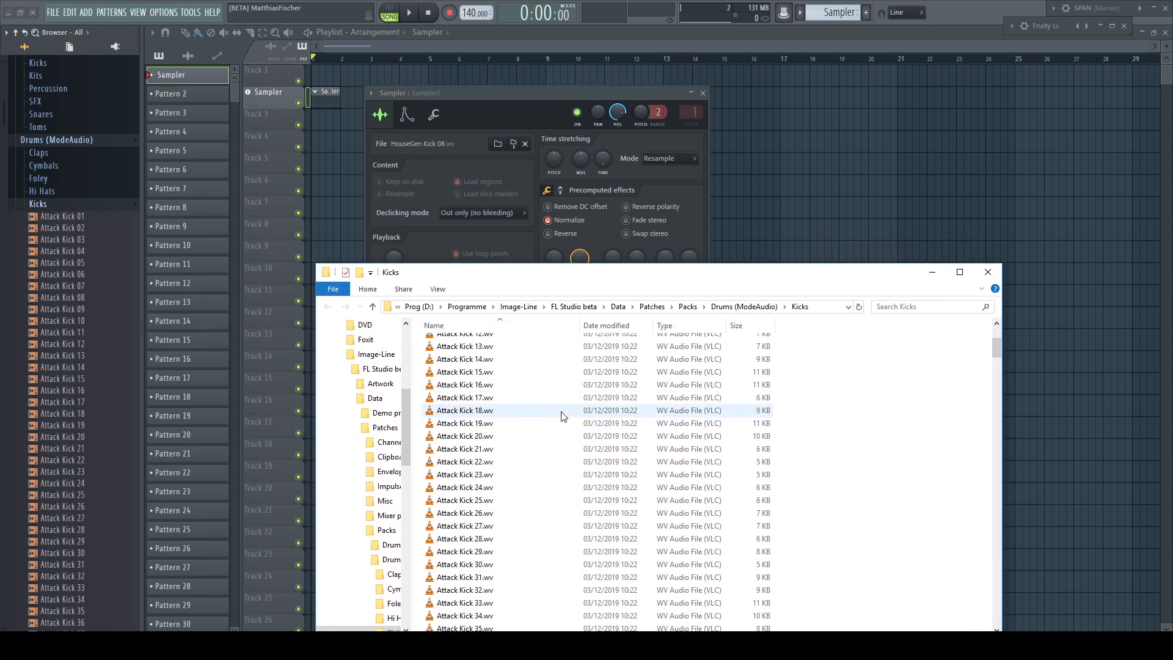
{"action": "scroll", "coordinate": [562, 416], "scroll_direction": "down", "scroll_amount": 5}
{"action": "scroll", "coordinate": [555, 412], "scroll_direction": "down", "scroll_amount": 5}
{"action": "scroll", "coordinate": [553, 409], "scroll_direction": "down", "scroll_amount": 5}
{"action": "scroll", "coordinate": [546, 406], "scroll_direction": "down", "scroll_amount": 5}
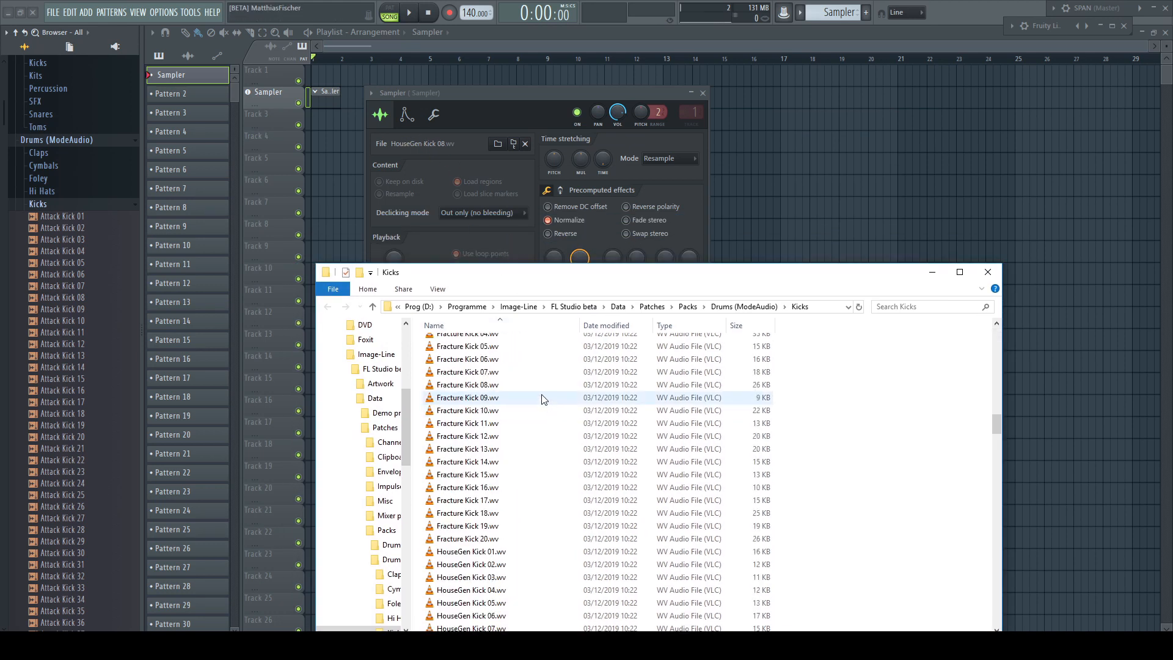
{"action": "scroll", "coordinate": [541, 402], "scroll_direction": "down", "scroll_amount": 2}
{"action": "scroll", "coordinate": [538, 408], "scroll_direction": "down", "scroll_amount": 4}
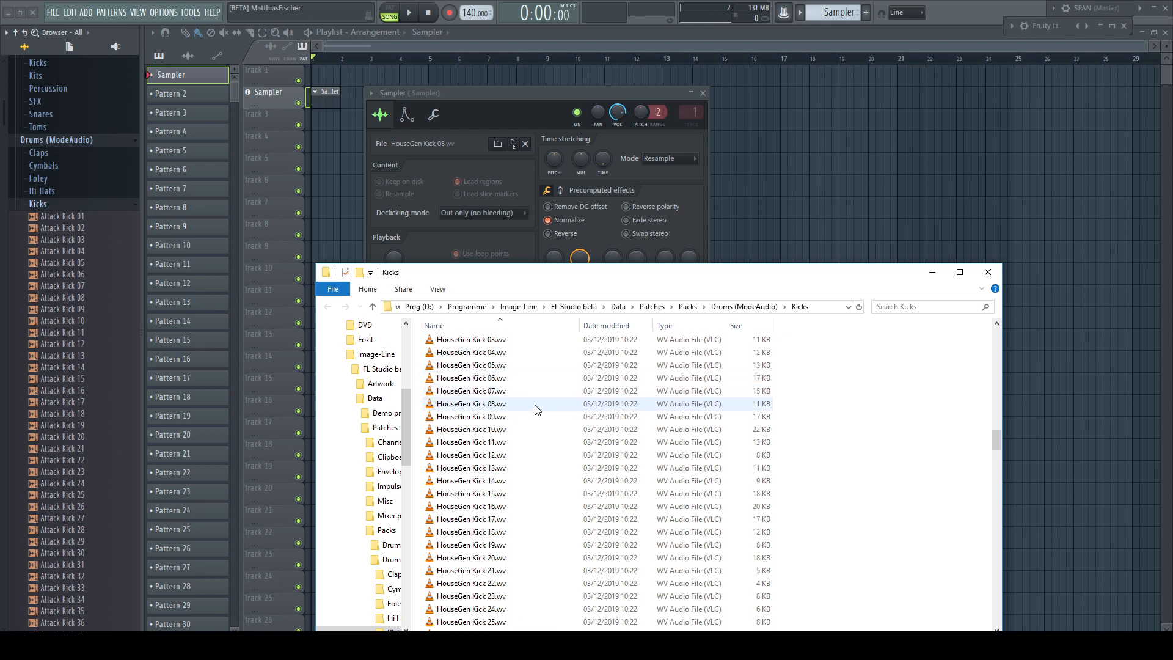
{"action": "left_click", "coordinate": [476, 405]}
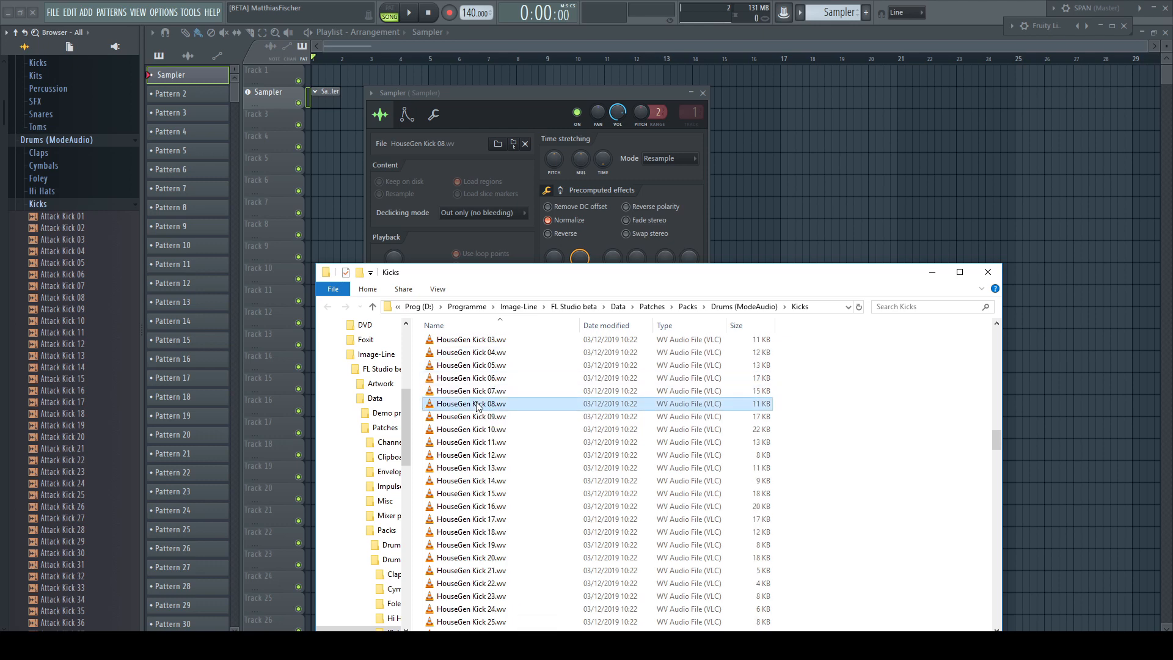
{"action": "right_click", "coordinate": [477, 406]}
{"action": "left_click", "coordinate": [533, 374]}
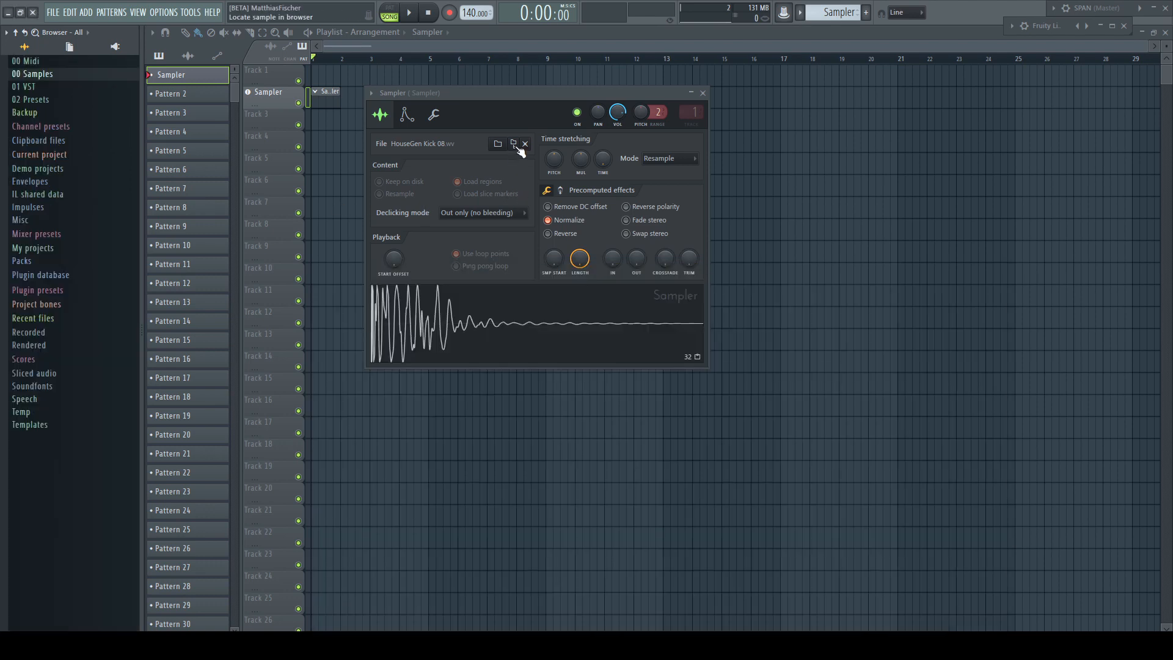
Step: Open HouseGen Kick 08's Windows Properties via the shell menu and enter its name field
{"action": "left_click", "coordinate": [514, 145]}
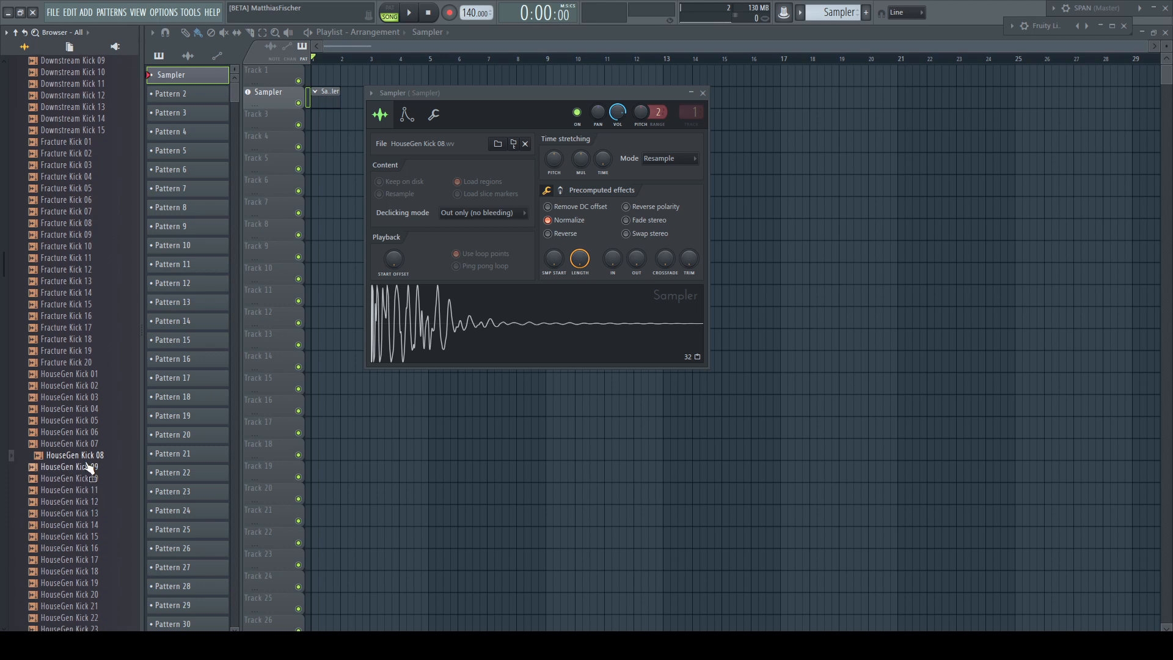
{"action": "right_click", "coordinate": [94, 454]}
{"action": "left_click", "coordinate": [155, 577]}
{"action": "left_click", "coordinate": [214, 565]}
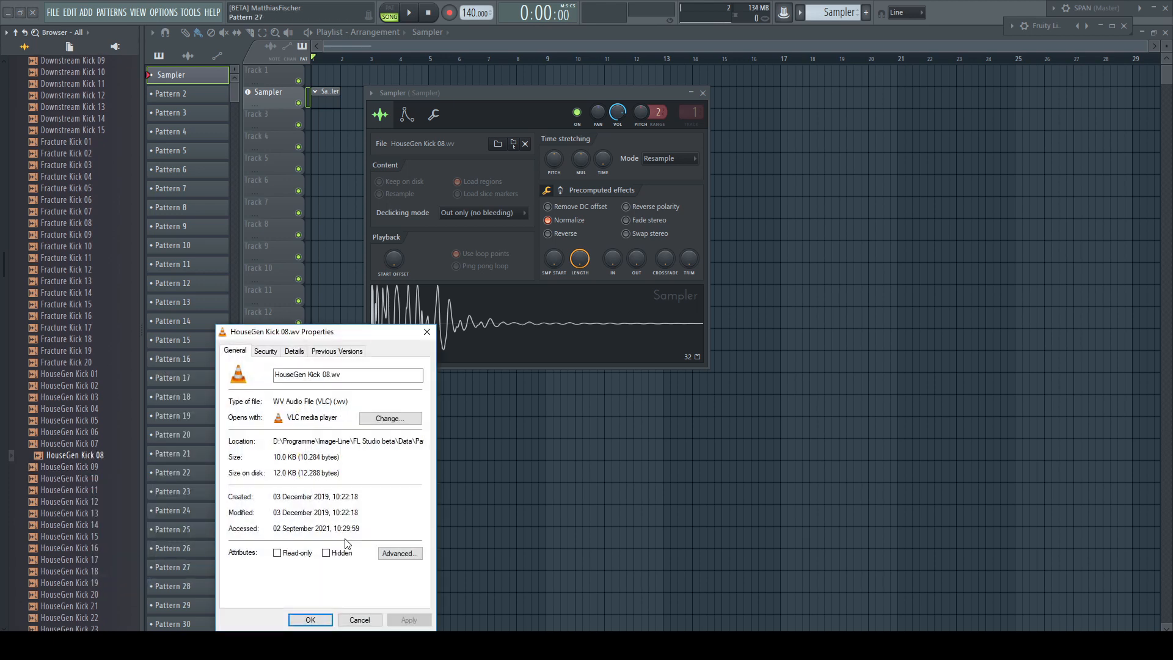
{"action": "left_click", "coordinate": [327, 372]}
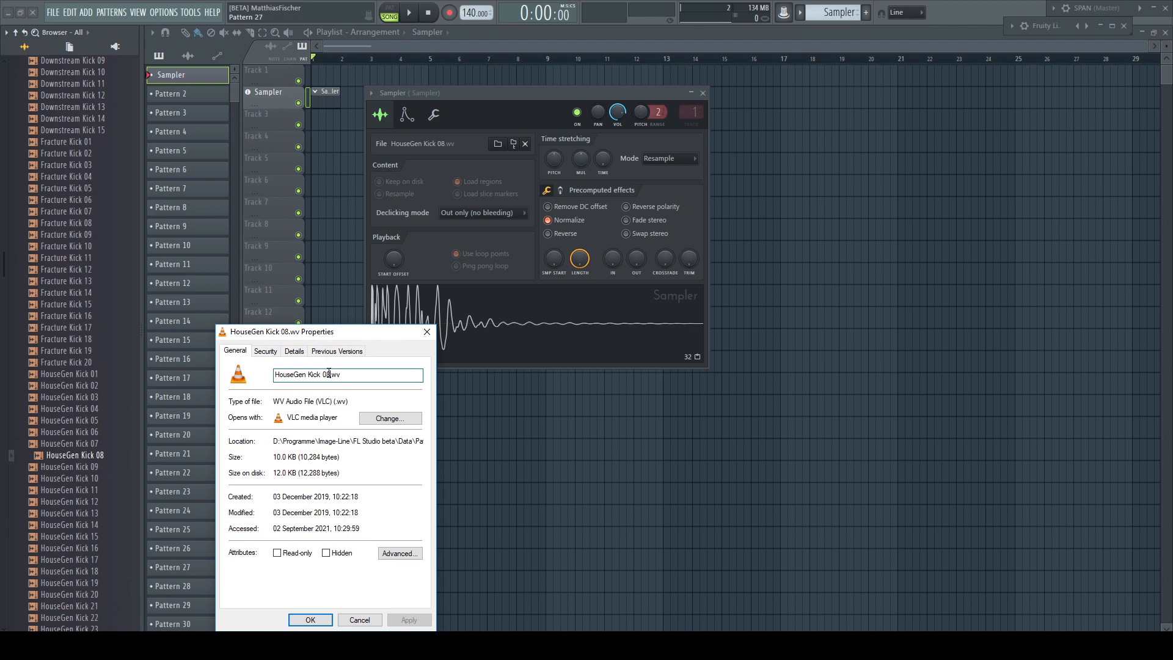